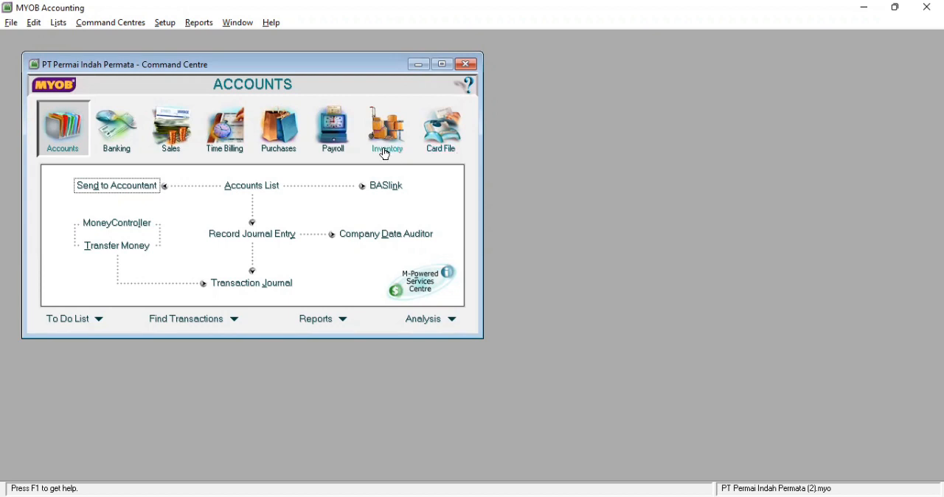
In the Accounts & Banking linked accounts, set the bank account for electronic payments to 1-1101 Cash in bank
{"action": "left_click", "coordinate": [165, 23]}
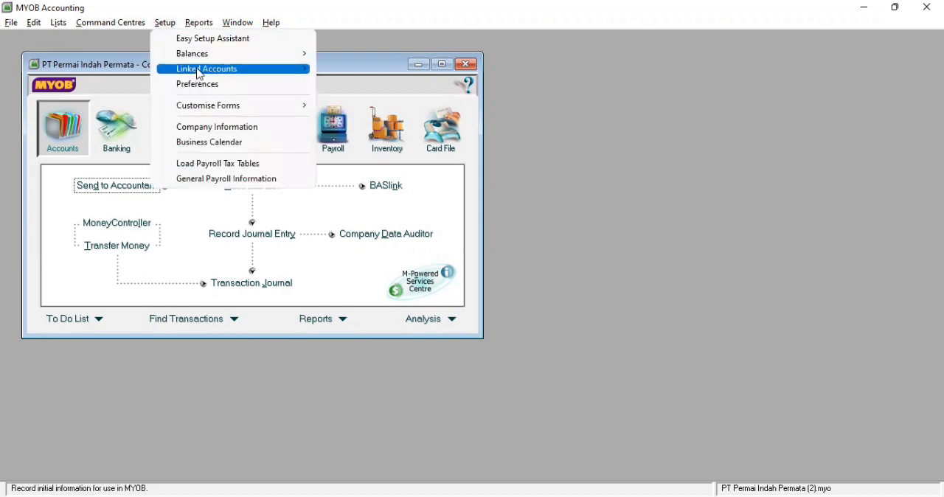
{"action": "mouse_move", "coordinate": [248, 70]}
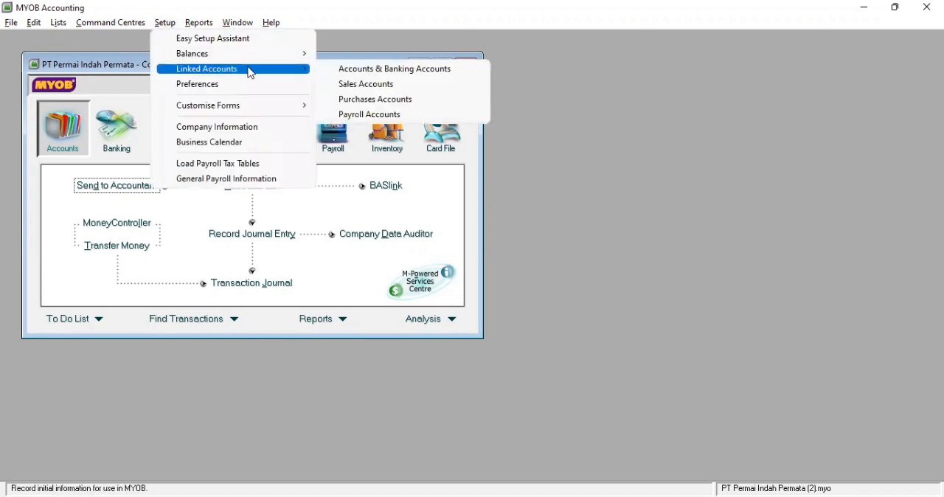
{"action": "left_click", "coordinate": [345, 70]}
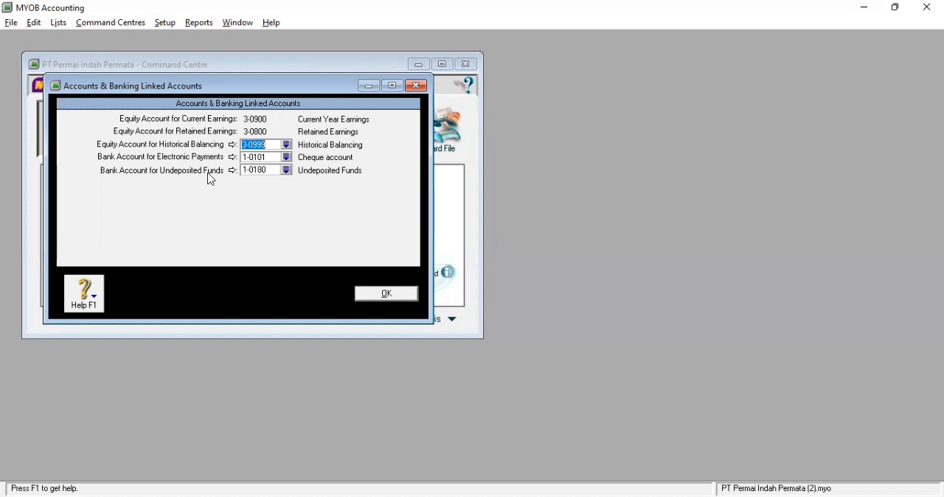
{"action": "left_click", "coordinate": [286, 157]}
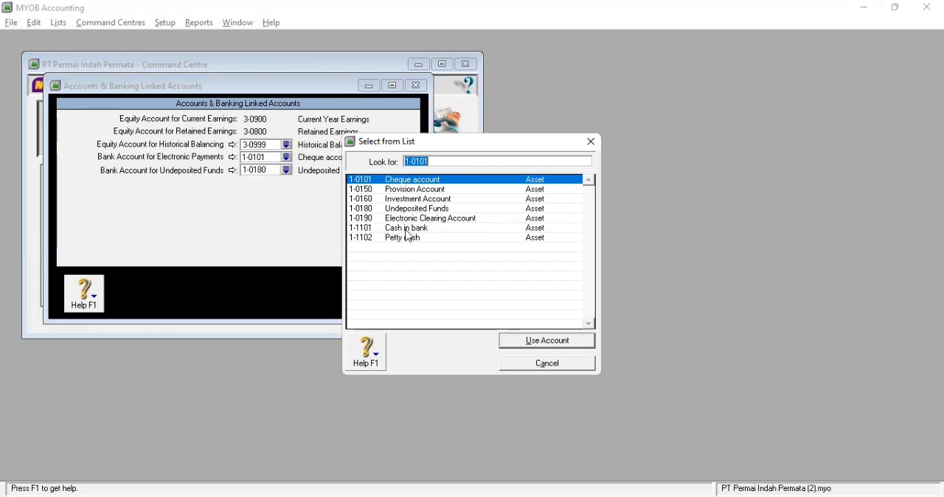
{"action": "left_click", "coordinate": [409, 231]}
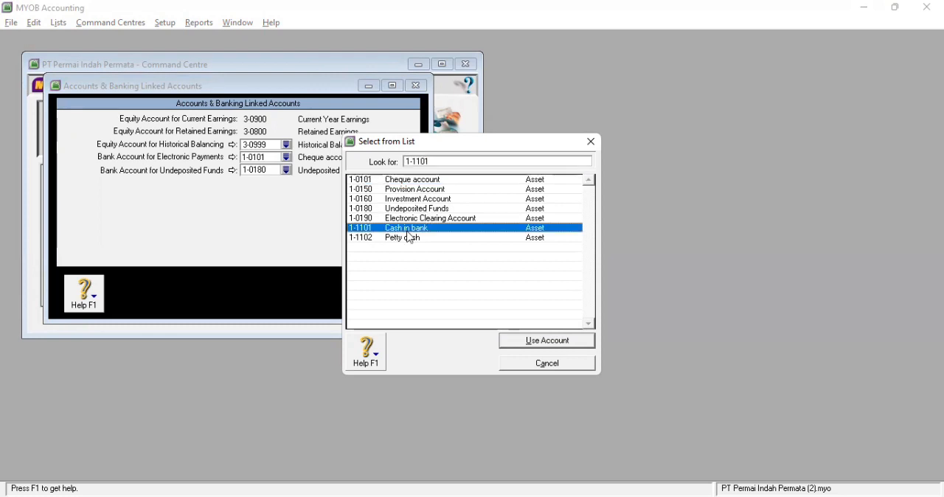
{"action": "left_click", "coordinate": [547, 343]}
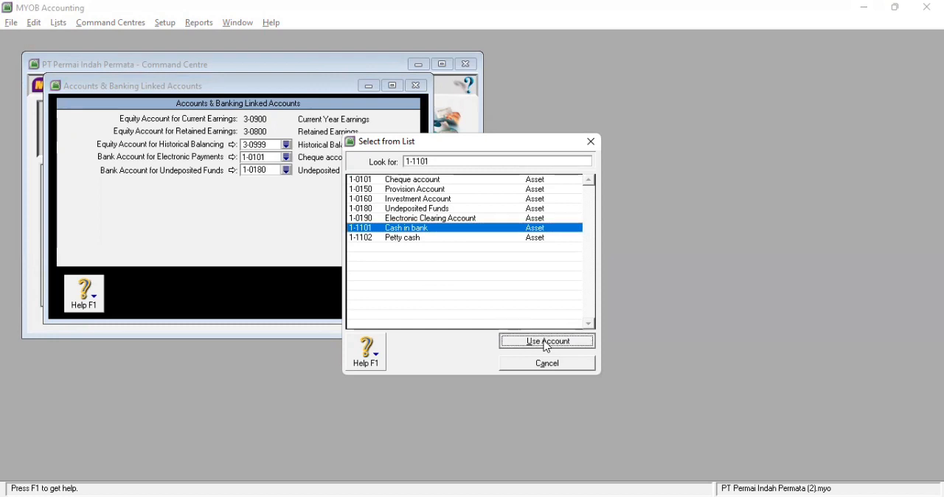
{"action": "left_click", "coordinate": [508, 332]}
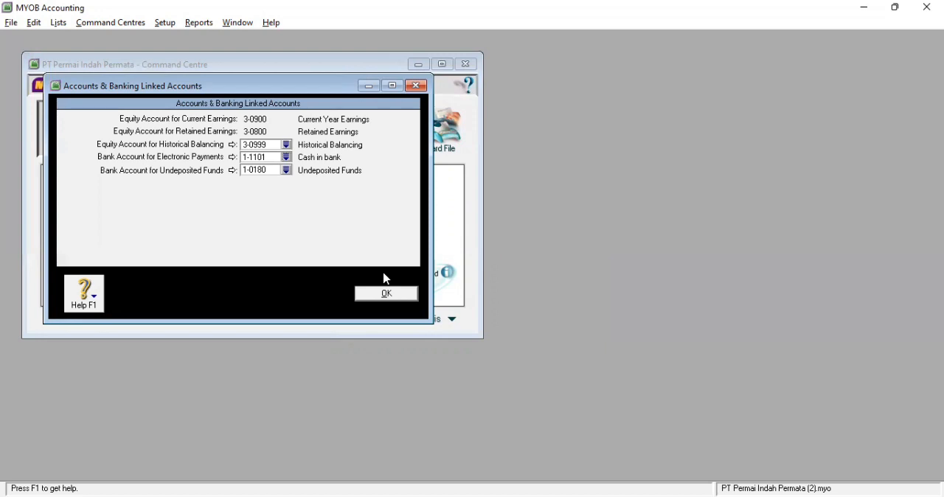
{"action": "left_click", "coordinate": [389, 294]}
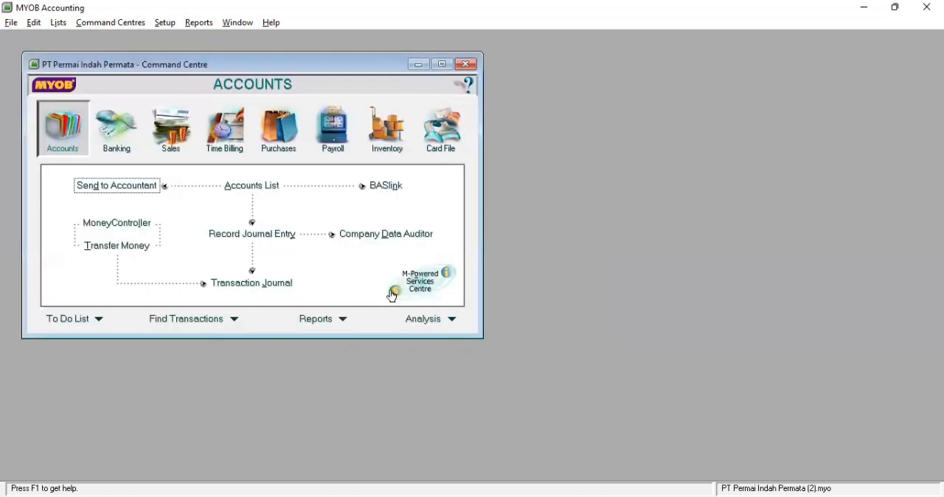
In the Sales linked accounts, set the bank account for customer receipts to 1-1101 Cash in bank
{"action": "left_click", "coordinate": [166, 27]}
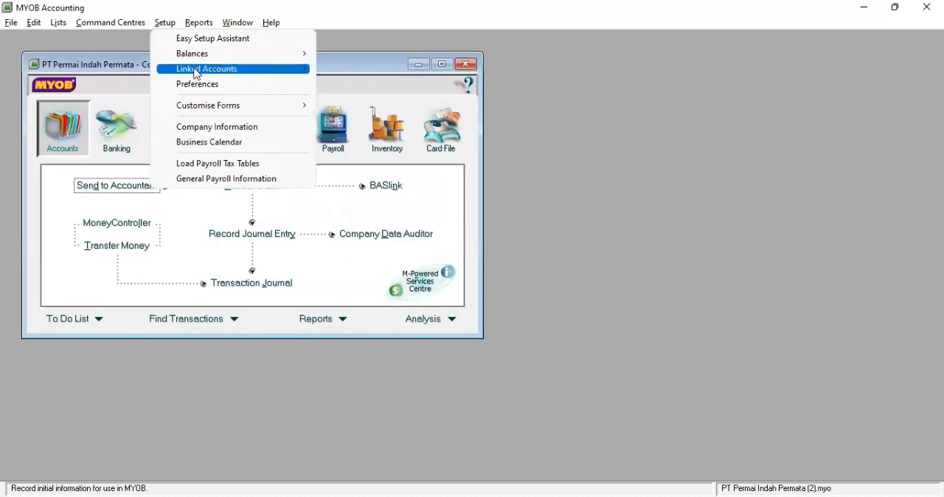
{"action": "mouse_move", "coordinate": [197, 74]}
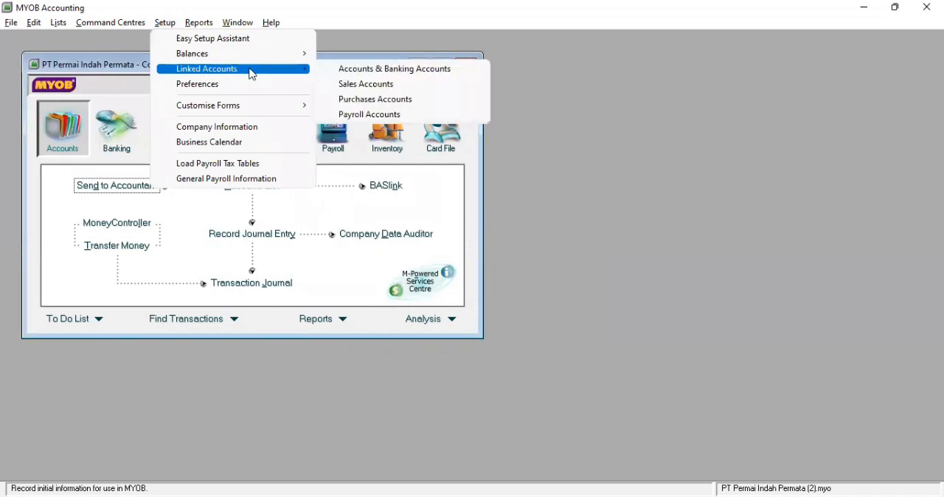
{"action": "left_click", "coordinate": [352, 86]}
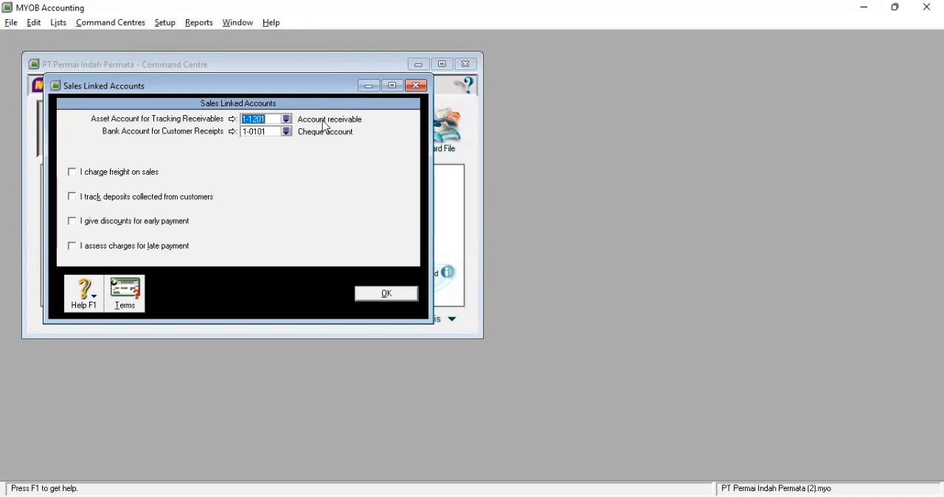
{"action": "left_click", "coordinate": [287, 132]}
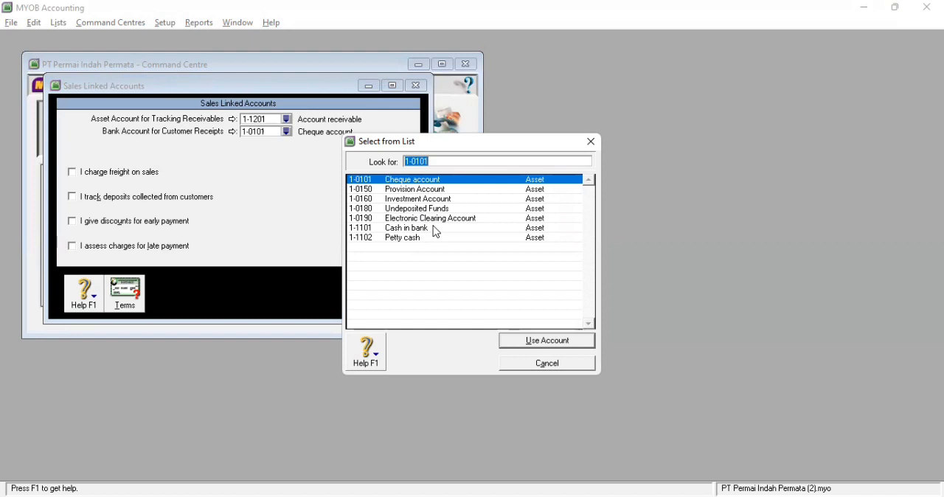
{"action": "left_click", "coordinate": [435, 229]}
{"action": "double_click", "coordinate": [436, 230]}
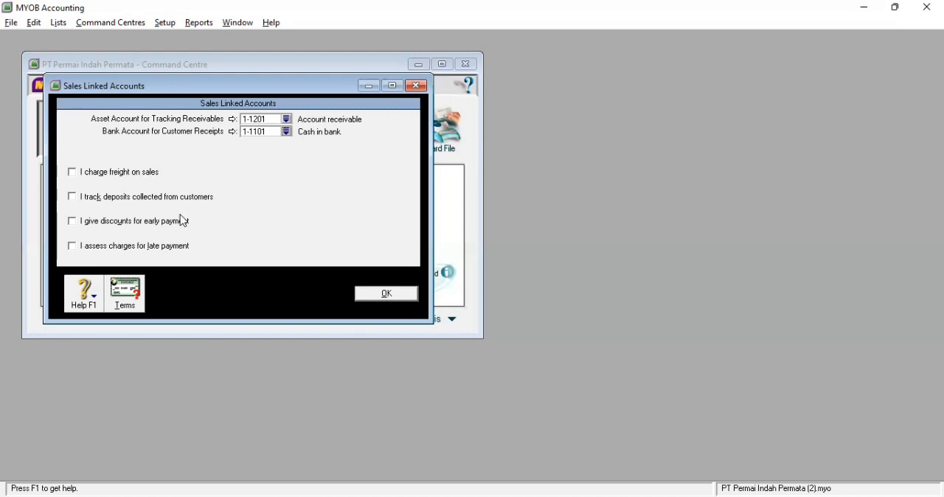
Enable tracking of deposits collected from customers and link 2-1105 Prepaid income as the liability account
{"action": "left_click", "coordinate": [76, 199]}
{"action": "left_click", "coordinate": [287, 210]}
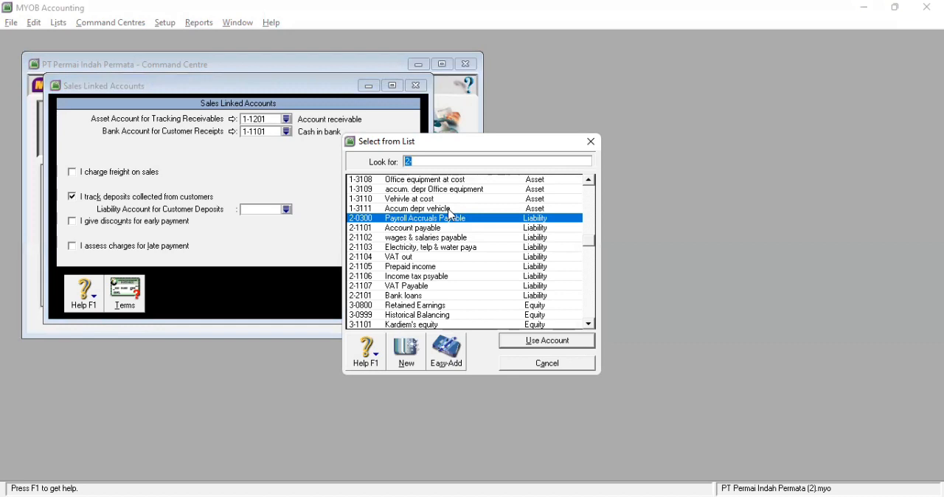
{"action": "left_click", "coordinate": [445, 268]}
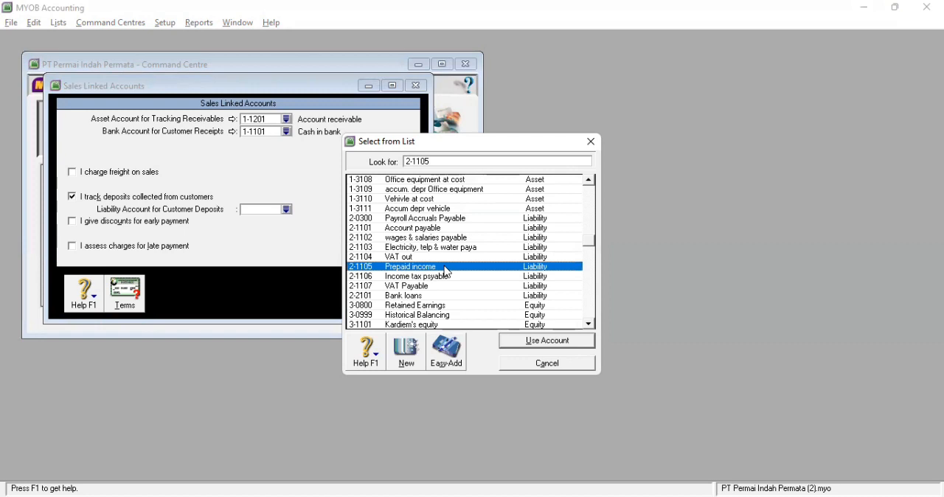
{"action": "left_click", "coordinate": [519, 343]}
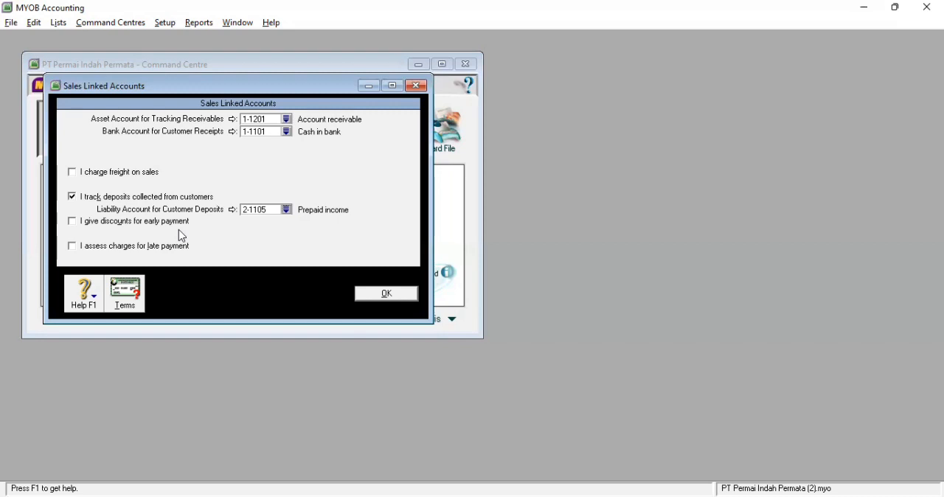
Enable discounts given for early payment with 4-1102 Sales discount as the discounts account, and save the sales linked accounts
{"action": "left_click", "coordinate": [73, 222]}
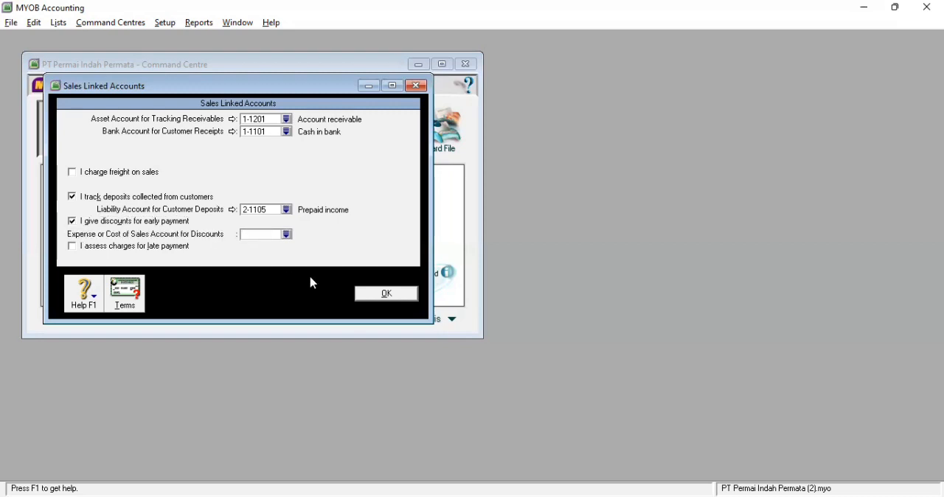
{"action": "left_click", "coordinate": [287, 235]}
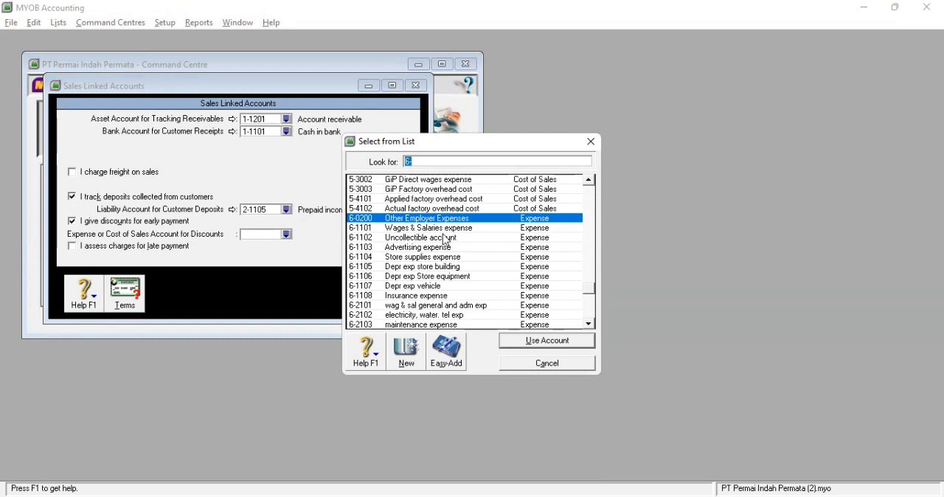
{"action": "key", "text": "BackSpace"}
{"action": "type", "text": "4"}
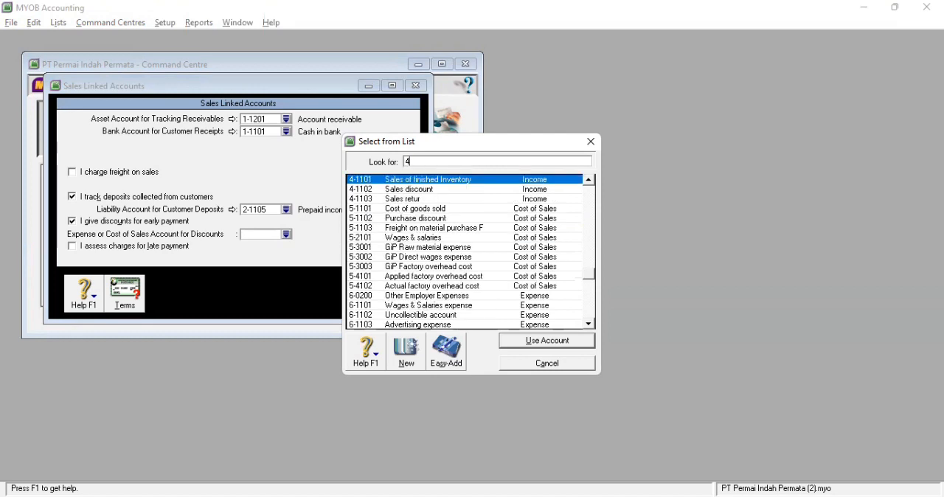
{"action": "left_click", "coordinate": [408, 191]}
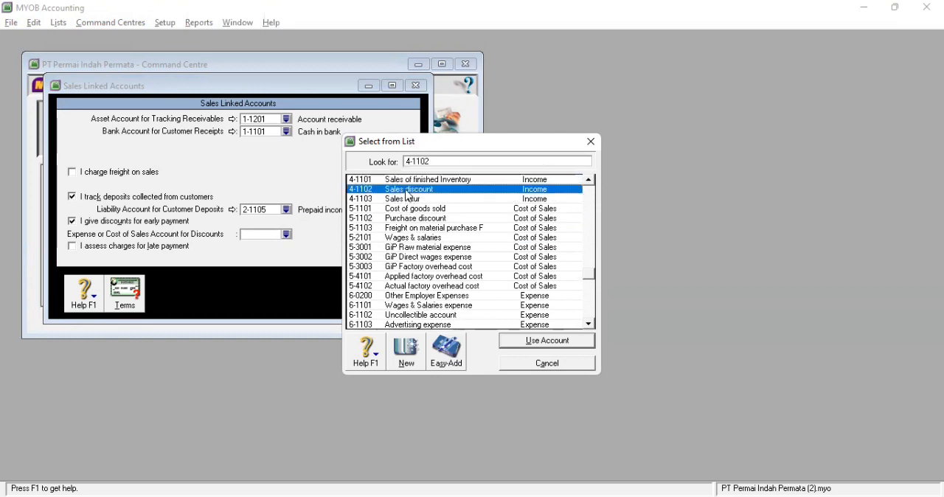
{"action": "double_click", "coordinate": [407, 191]}
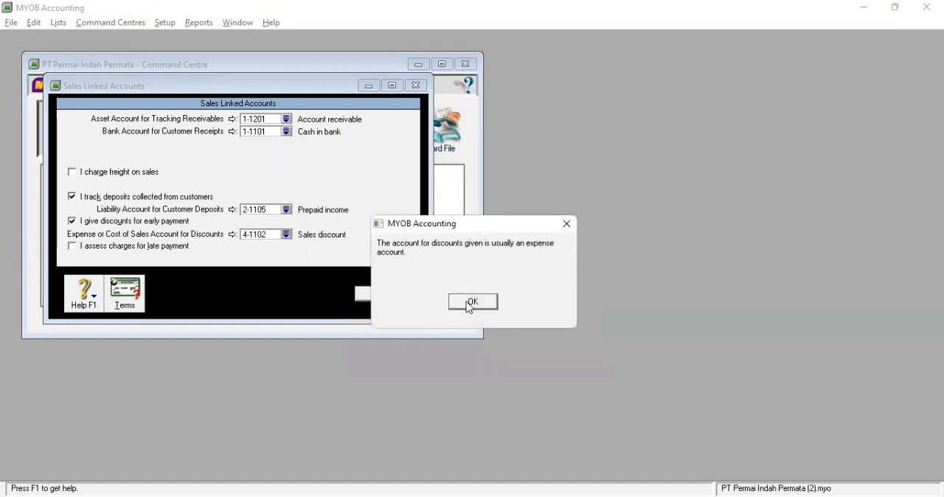
{"action": "left_click", "coordinate": [470, 303]}
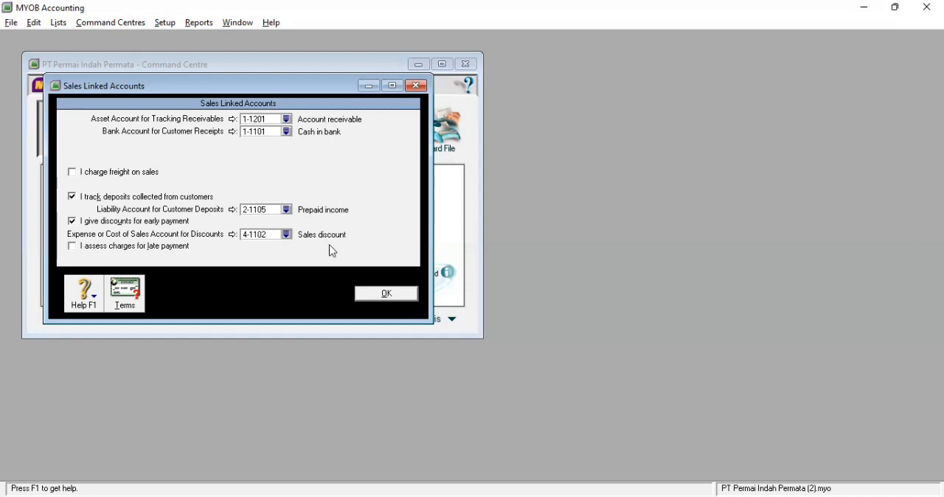
{"action": "left_click", "coordinate": [378, 299]}
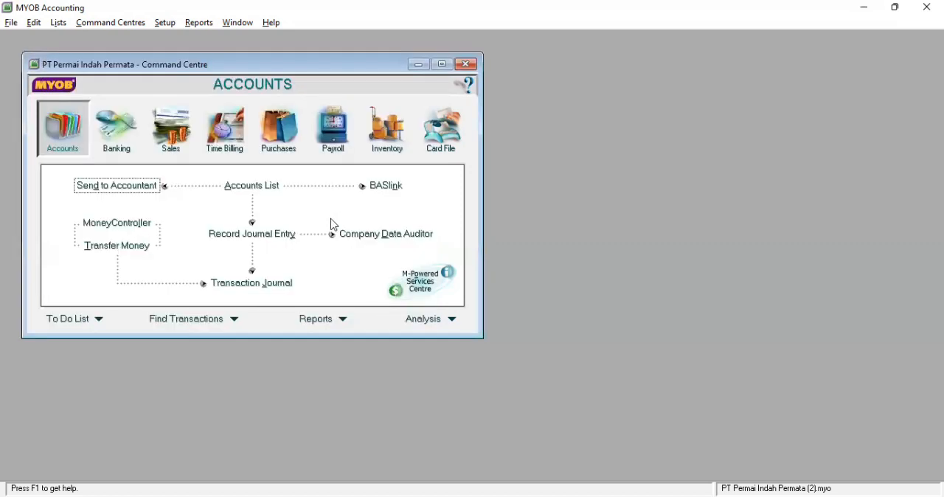
In the Purchases linked accounts, set the bank account for paying bills to 1-1101 Cash in bank
{"action": "left_click", "coordinate": [158, 25]}
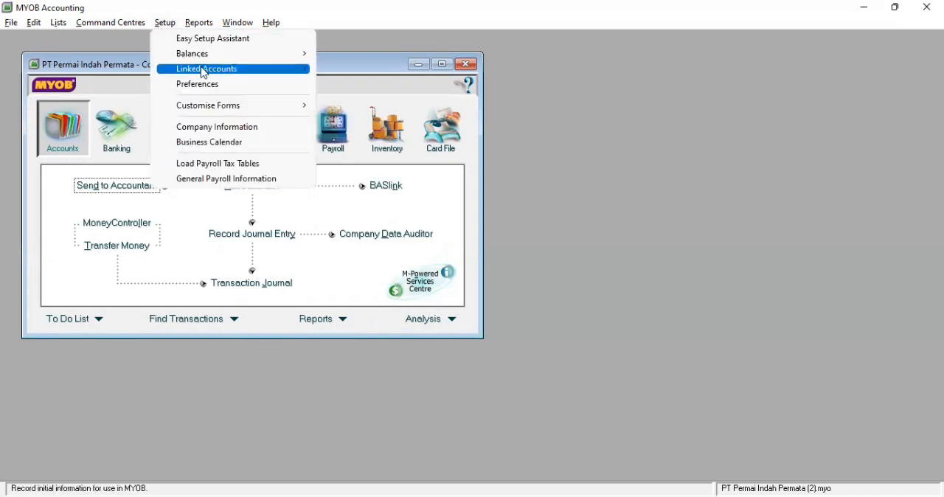
{"action": "mouse_move", "coordinate": [272, 73]}
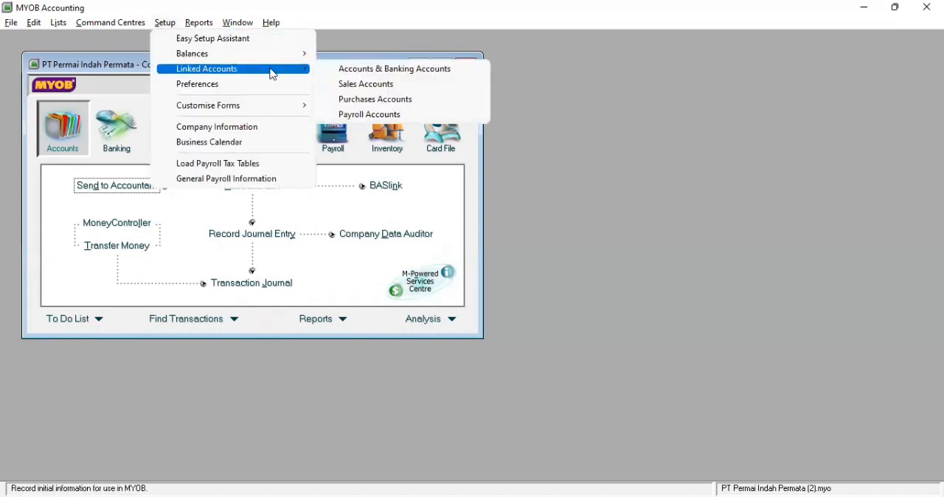
{"action": "left_click", "coordinate": [351, 101]}
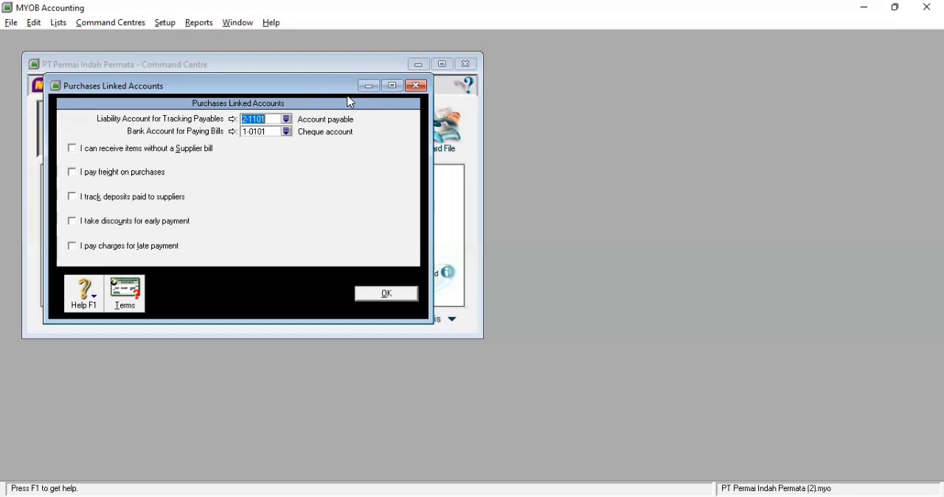
{"action": "left_click", "coordinate": [287, 132]}
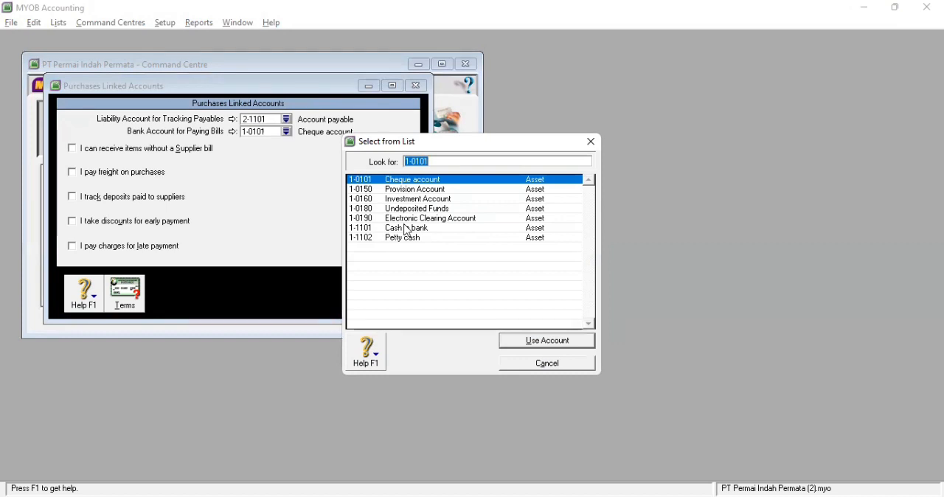
{"action": "left_click", "coordinate": [407, 230]}
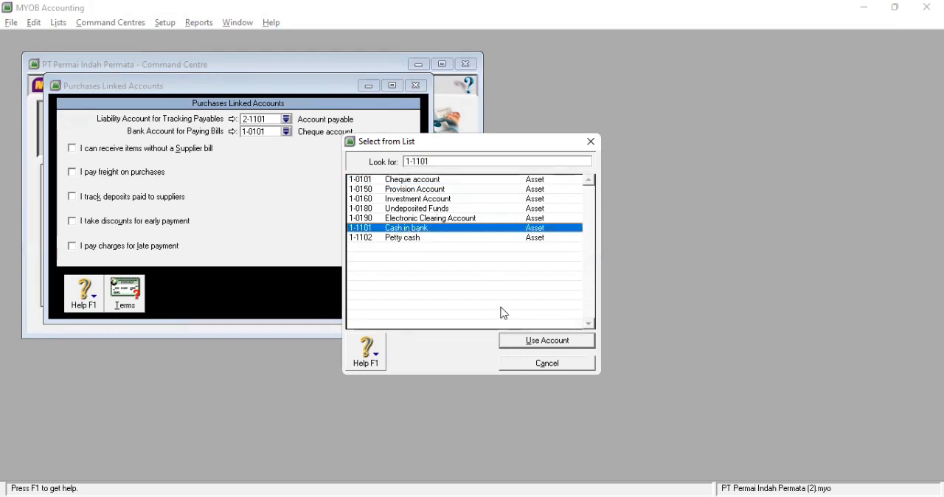
{"action": "left_click", "coordinate": [537, 342]}
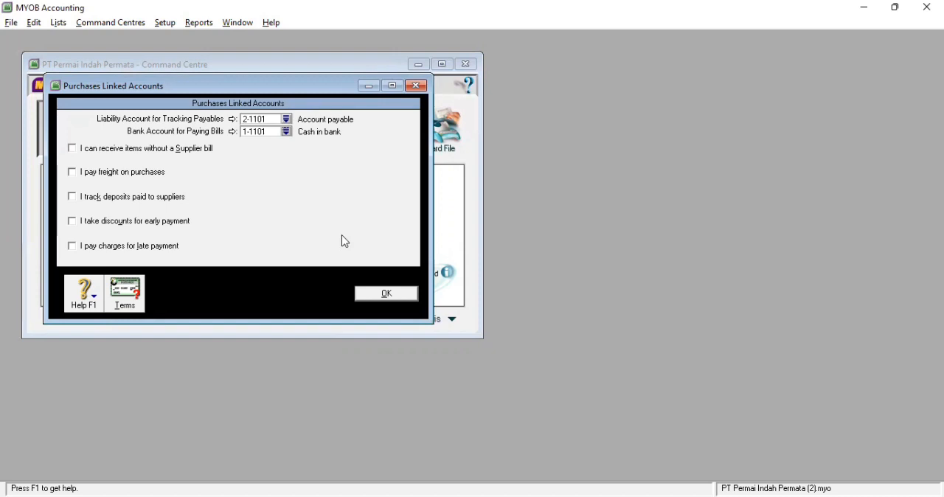
Enable freight paid on purchases and link 5-1101 Cost of goods sold as the freight account
{"action": "left_click", "coordinate": [75, 175]}
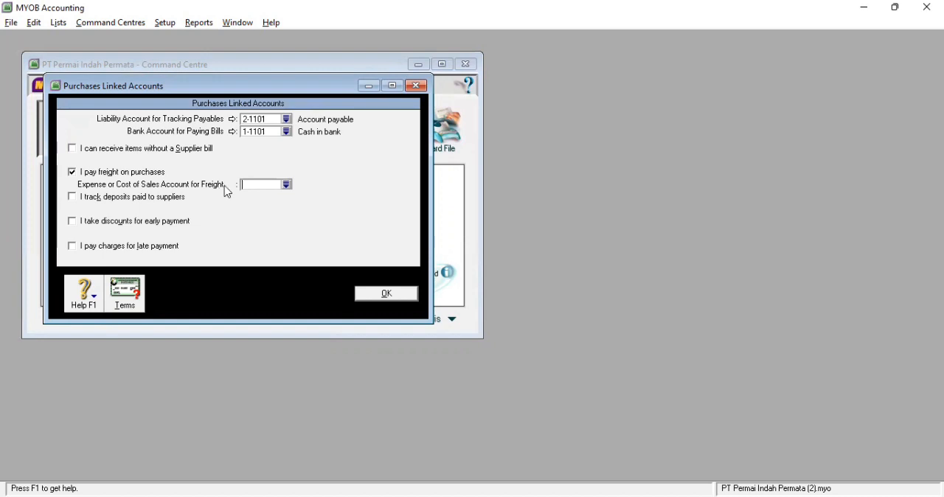
{"action": "left_click", "coordinate": [286, 185]}
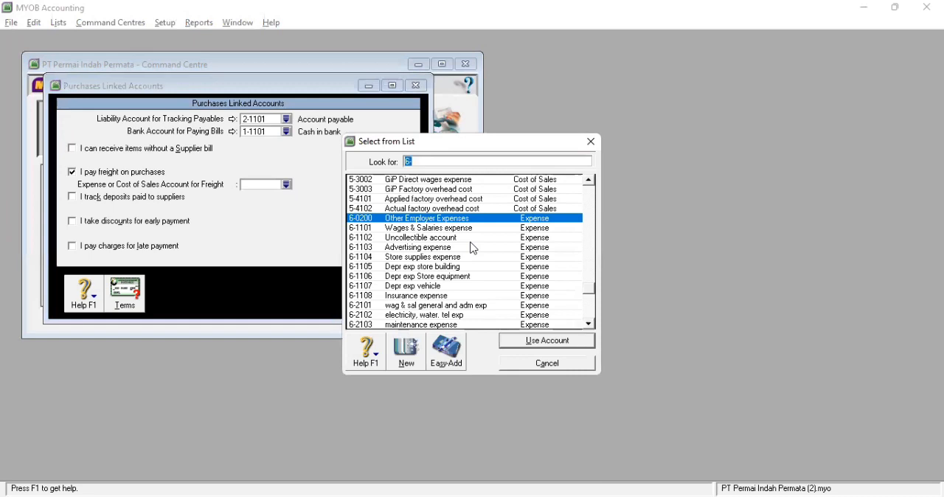
{"action": "type", "text": "5"}
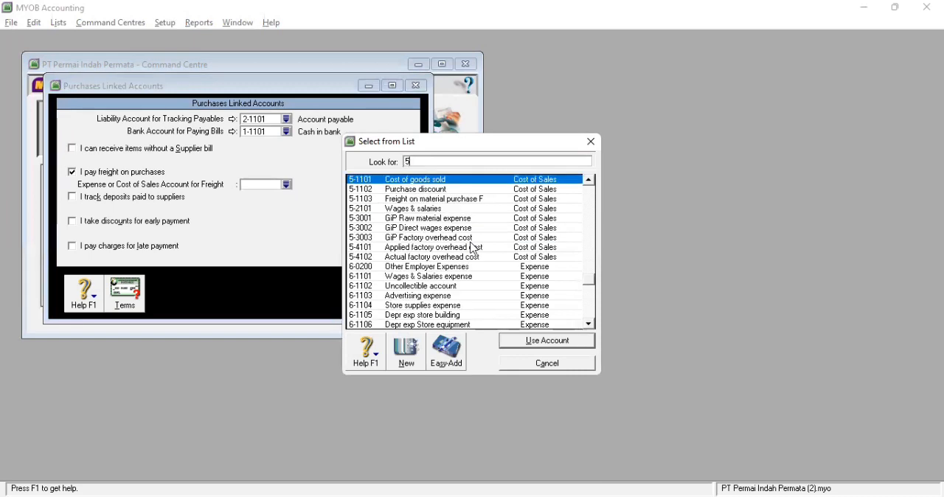
{"action": "double_click", "coordinate": [435, 181]}
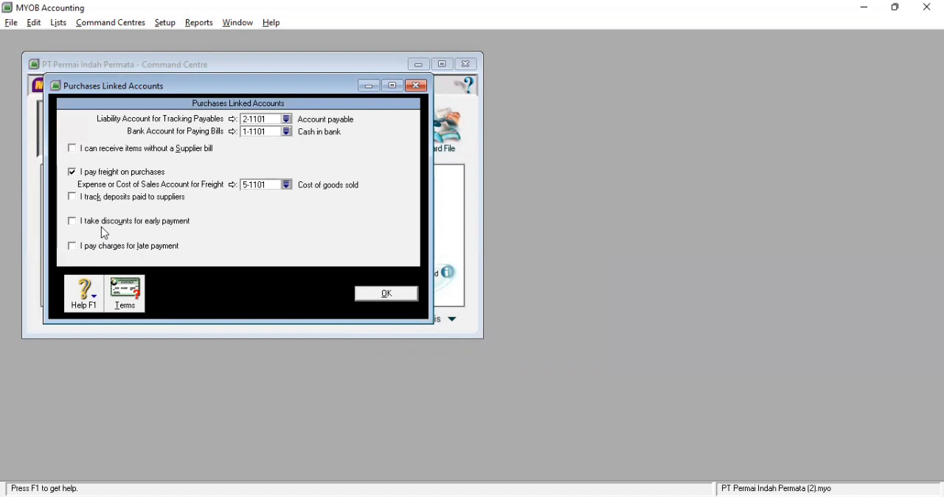
Enable discounts taken for early payment, link 5-1101 Cost of goods sold as the discounts account, and save the purchases linked accounts
{"action": "left_click", "coordinate": [76, 227]}
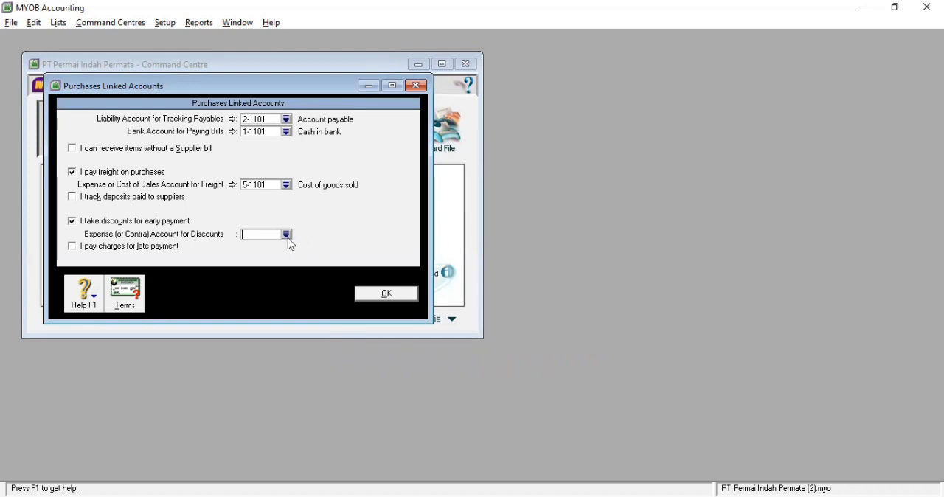
{"action": "type", "text": "5"}
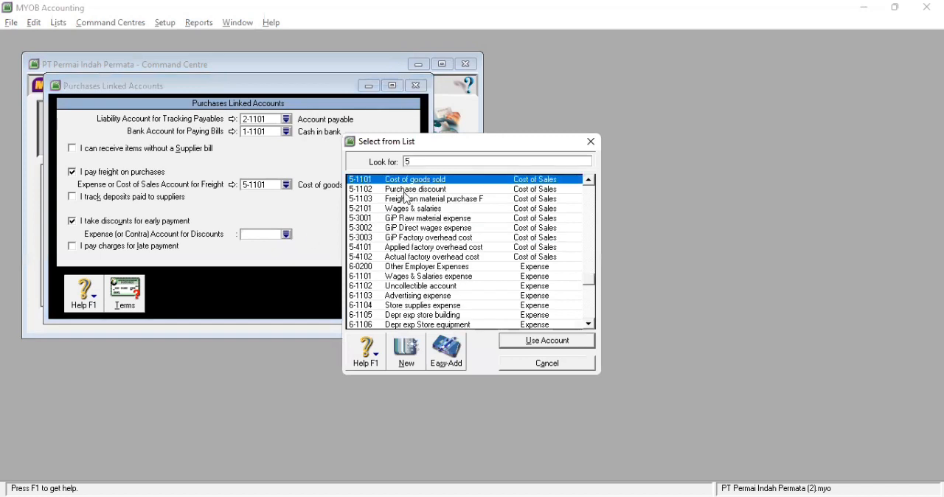
{"action": "type", "text": "-1101"}
{"action": "left_click", "coordinate": [325, 200]}
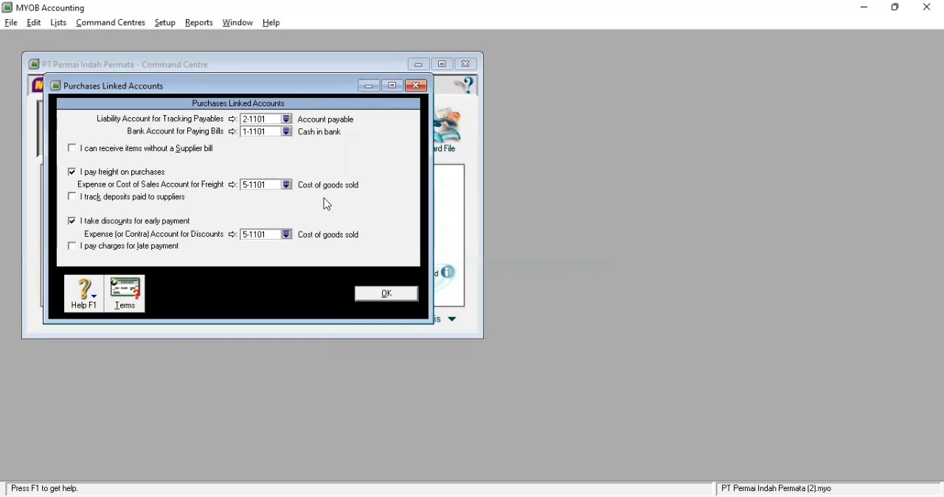
{"action": "left_click", "coordinate": [386, 293]}
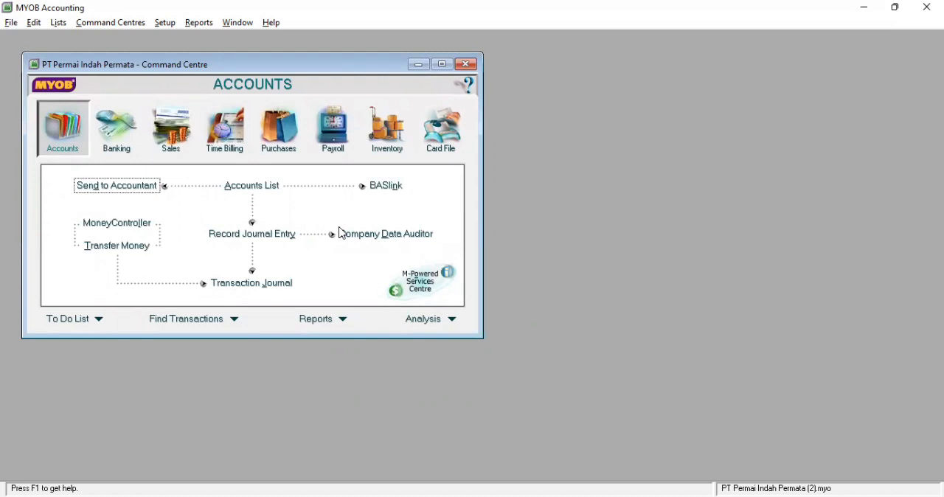
In the Payroll linked accounts, set the bank accounts for cash payments and cheque payments to 1-1101 Cash in bank
{"action": "left_click", "coordinate": [163, 25]}
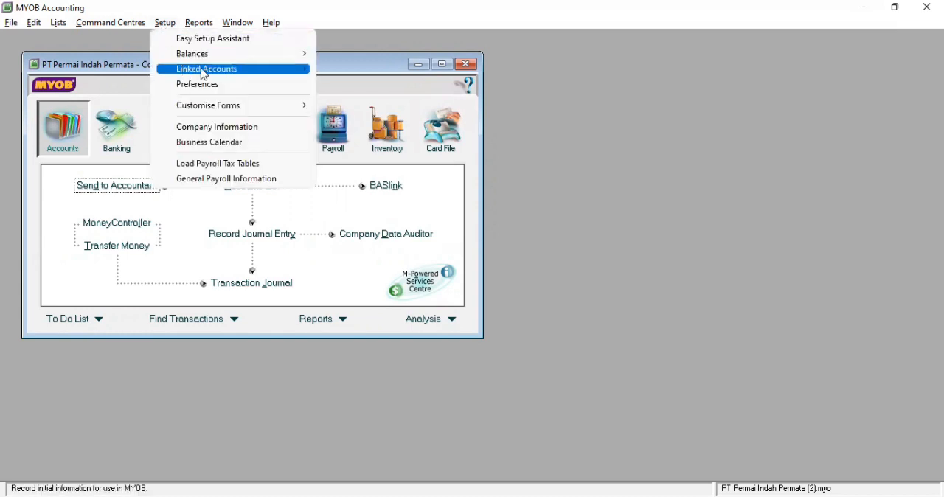
{"action": "mouse_move", "coordinate": [212, 73]}
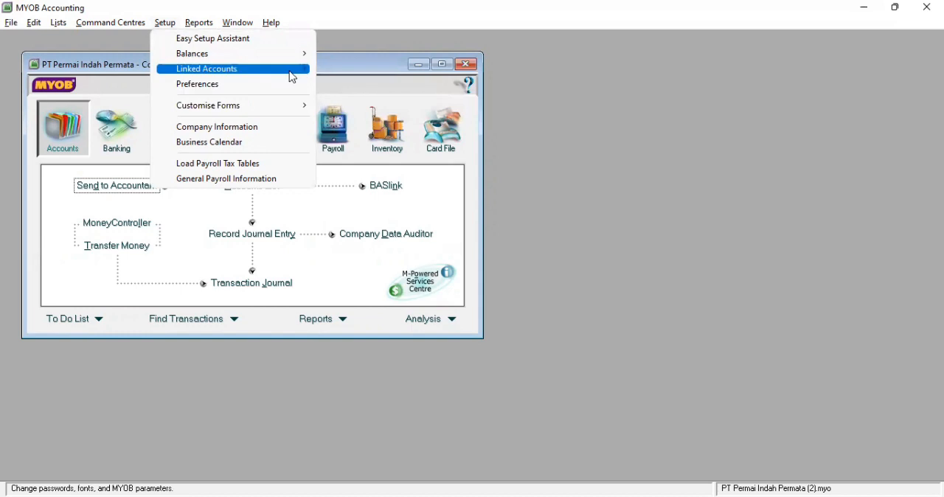
{"action": "mouse_move", "coordinate": [314, 87]}
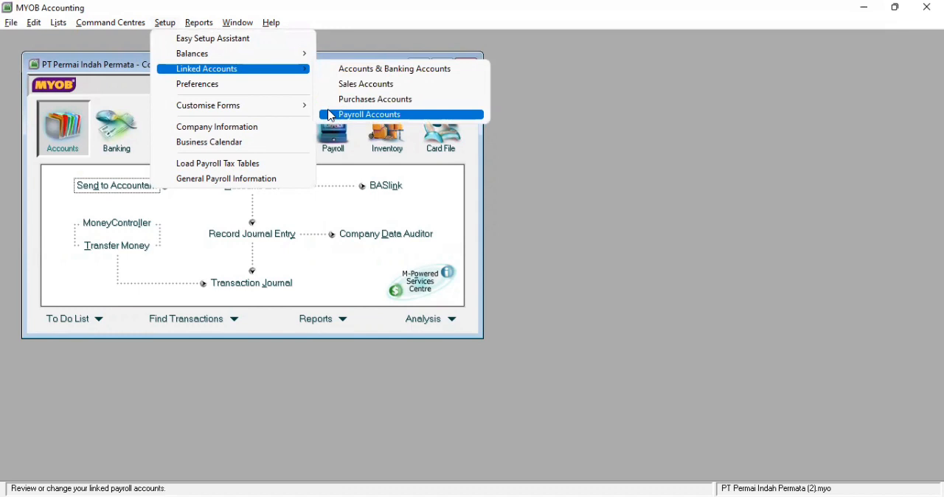
{"action": "left_click", "coordinate": [331, 116]}
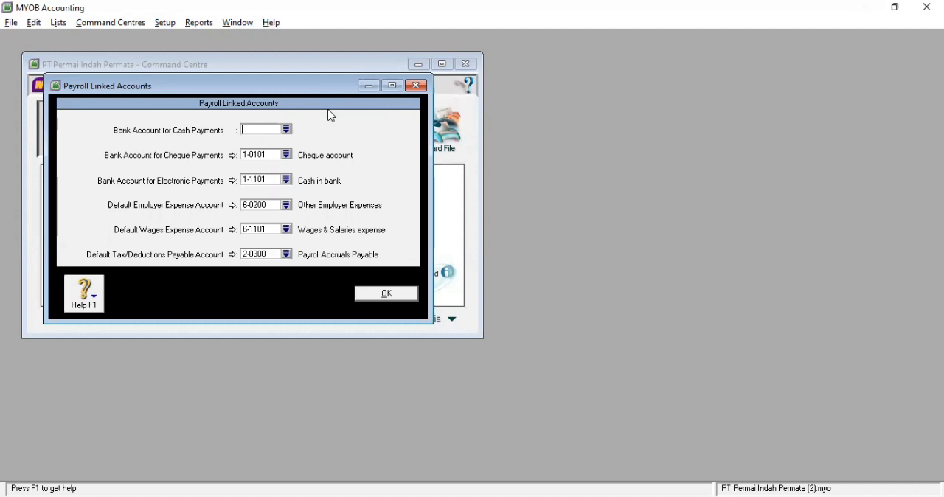
{"action": "left_click", "coordinate": [287, 129]}
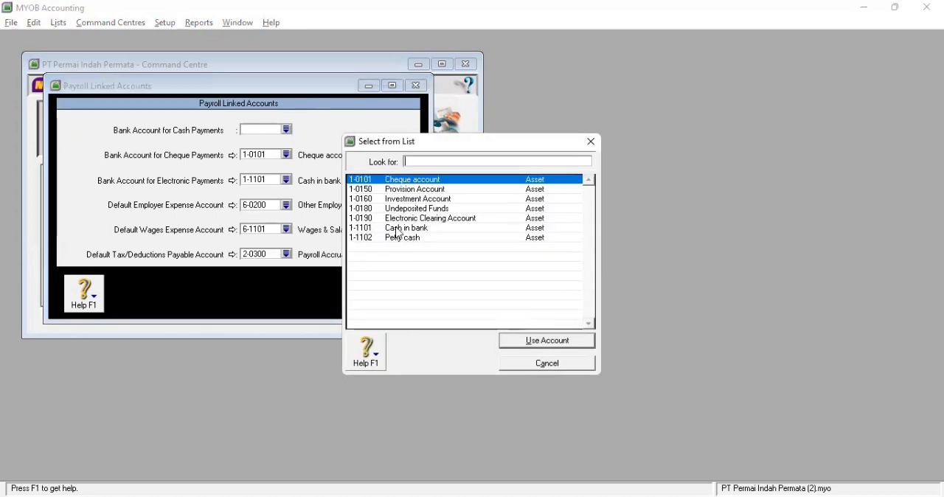
{"action": "double_click", "coordinate": [399, 232]}
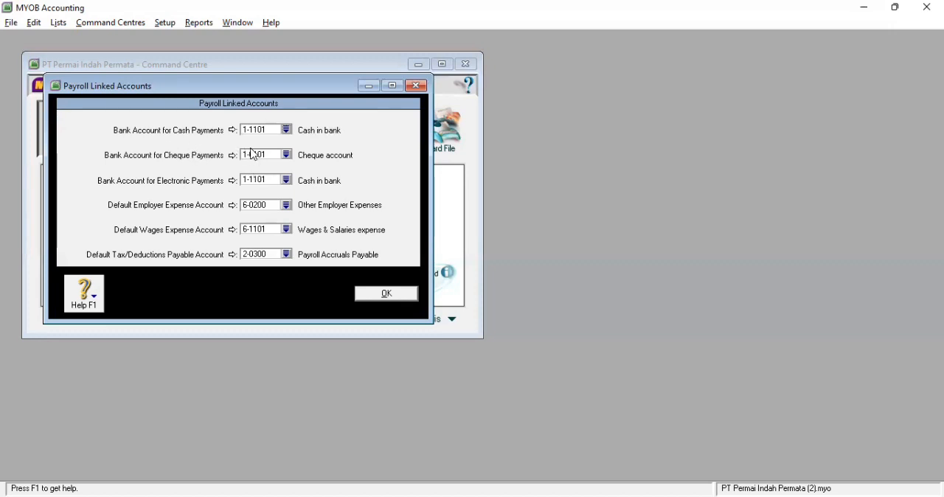
{"action": "left_click", "coordinate": [286, 154]}
{"action": "left_click", "coordinate": [422, 233]}
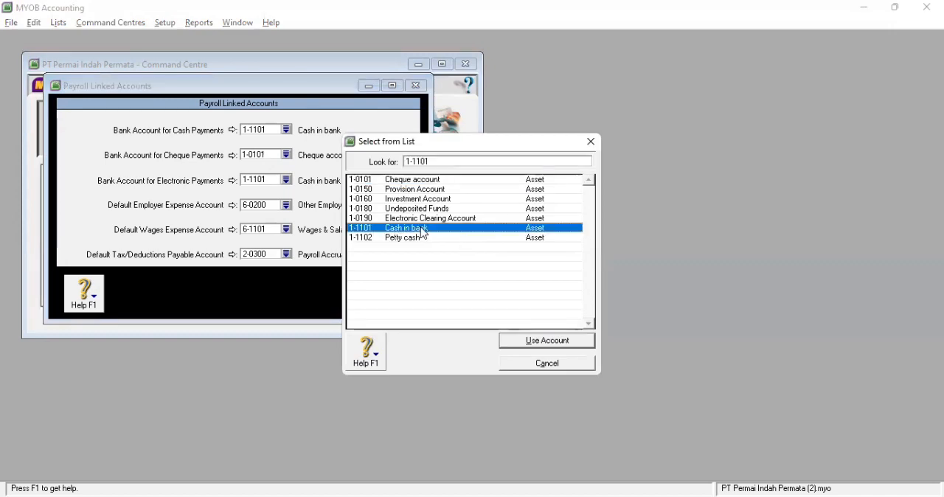
{"action": "left_click", "coordinate": [524, 346]}
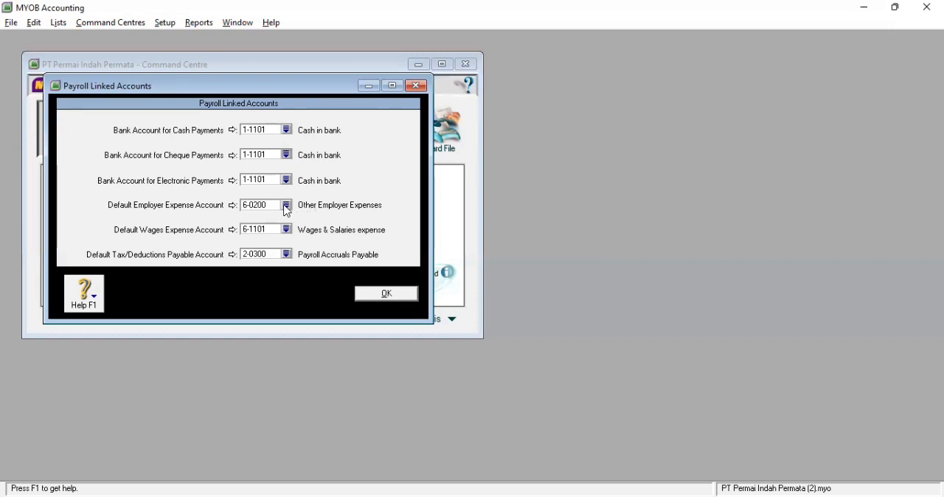
Set the payroll default employer expense account to 6-1101 Wages & Salaries expense
{"action": "left_click", "coordinate": [287, 208]}
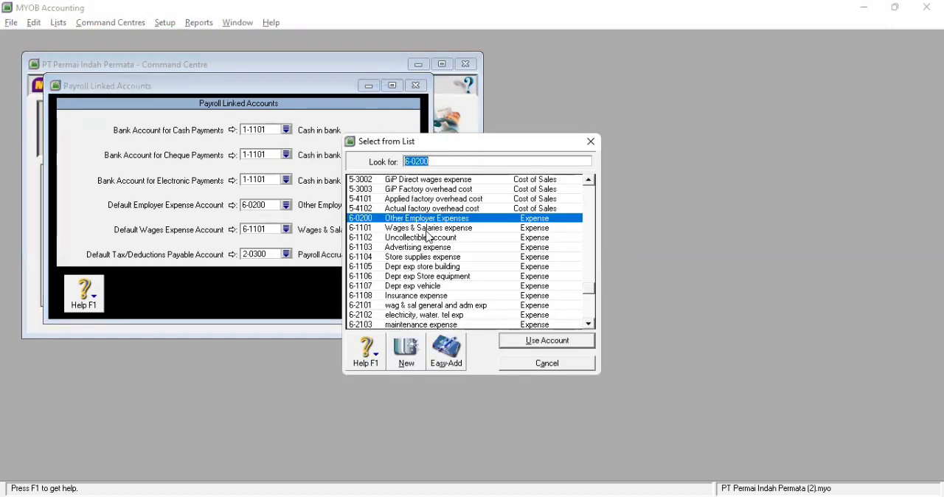
{"action": "left_click", "coordinate": [425, 230]}
{"action": "double_click", "coordinate": [426, 230]}
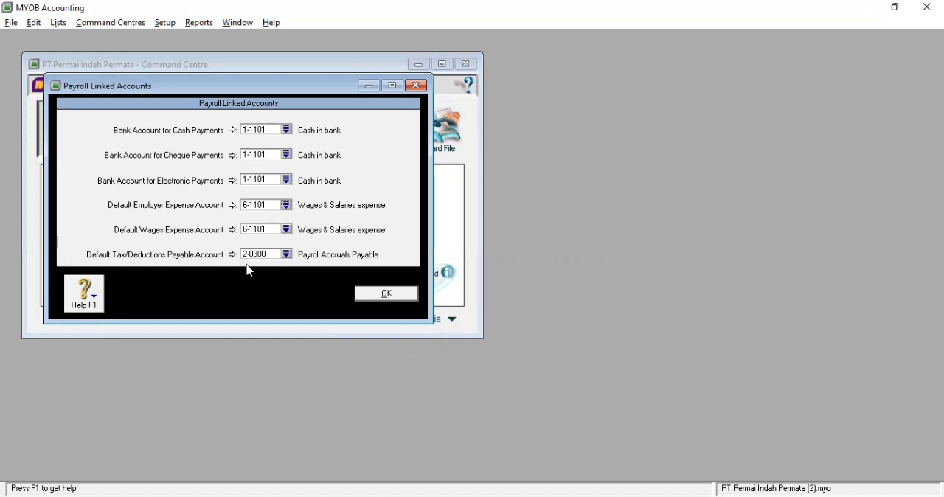
Set the default tax/deductions payable account to 2-1106 Income tax psyable and save the payroll linked accounts
{"action": "left_click", "coordinate": [287, 255]}
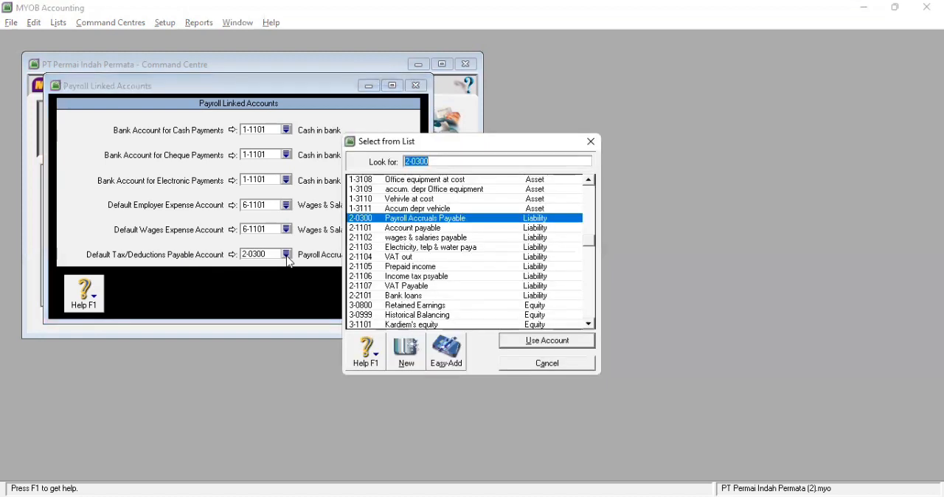
{"action": "left_click", "coordinate": [434, 277]}
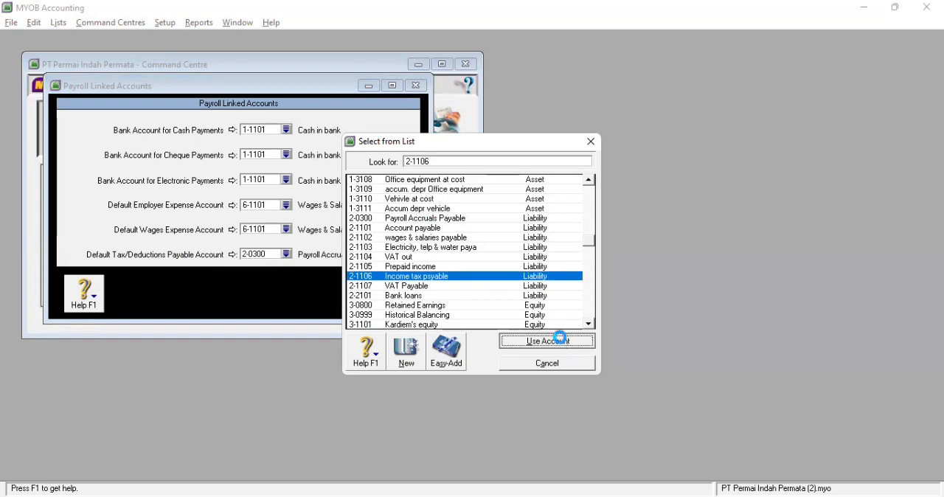
{"action": "left_click", "coordinate": [546, 342]}
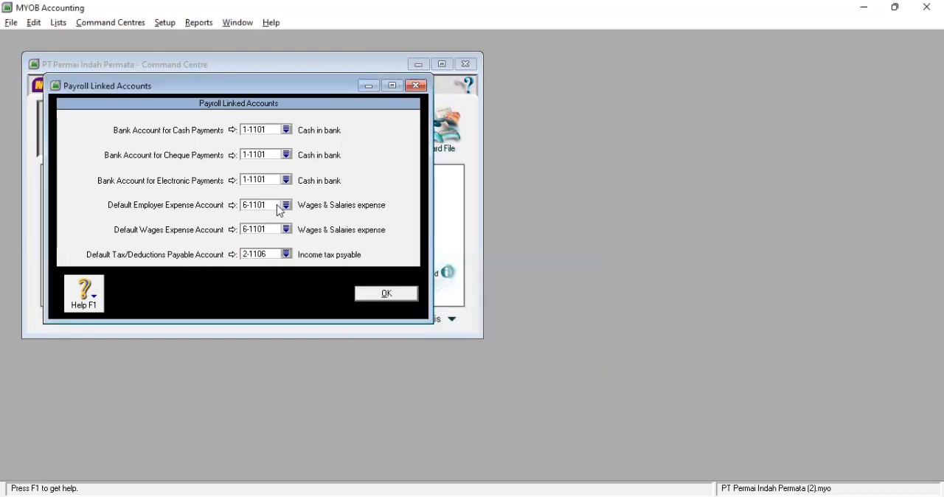
{"action": "left_click", "coordinate": [370, 294]}
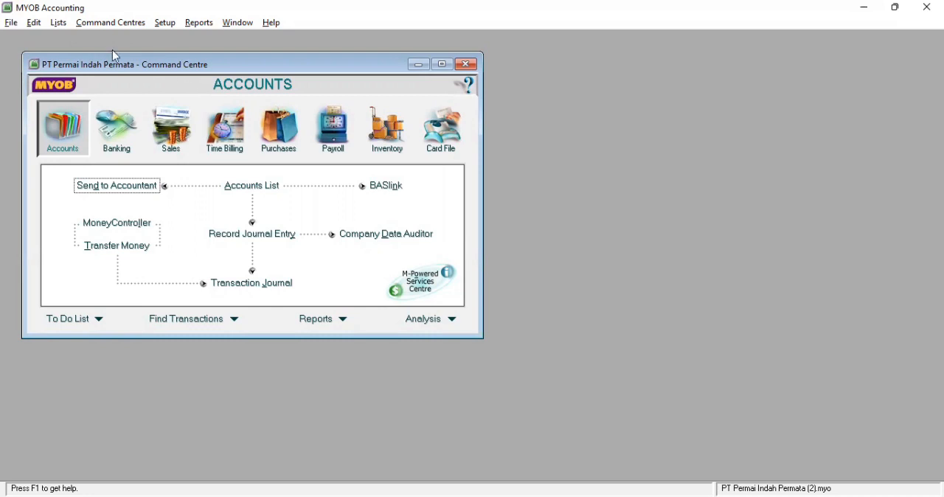
Open the GST Goods & Services Tax entry in the tax code list and rename its code to VAT
{"action": "left_click", "coordinate": [58, 24]}
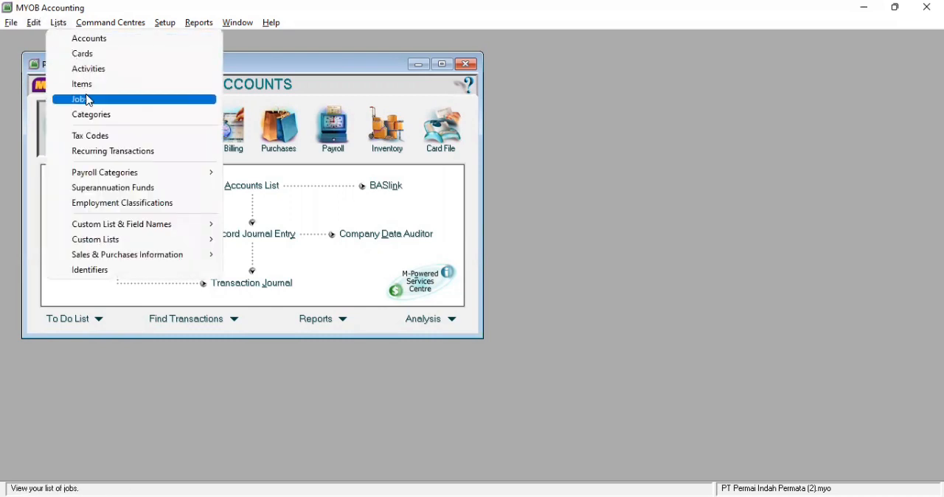
{"action": "left_click", "coordinate": [103, 138]}
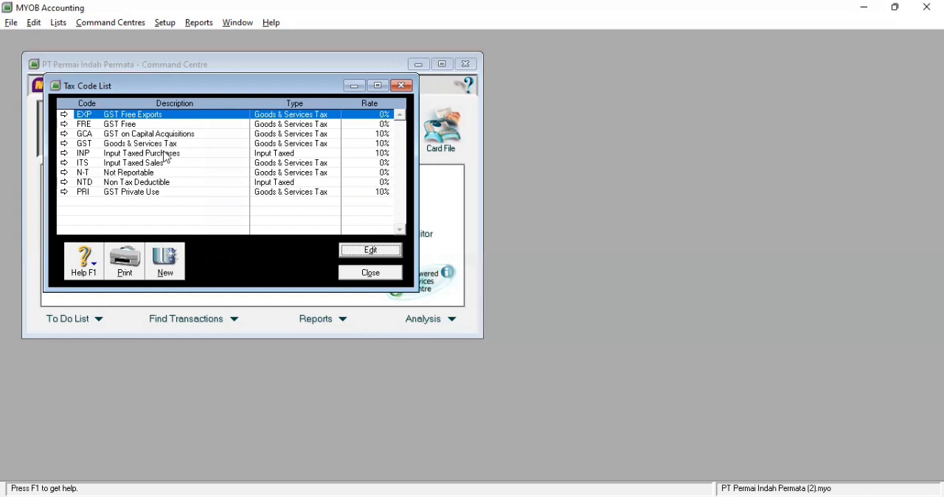
{"action": "left_click", "coordinate": [163, 145]}
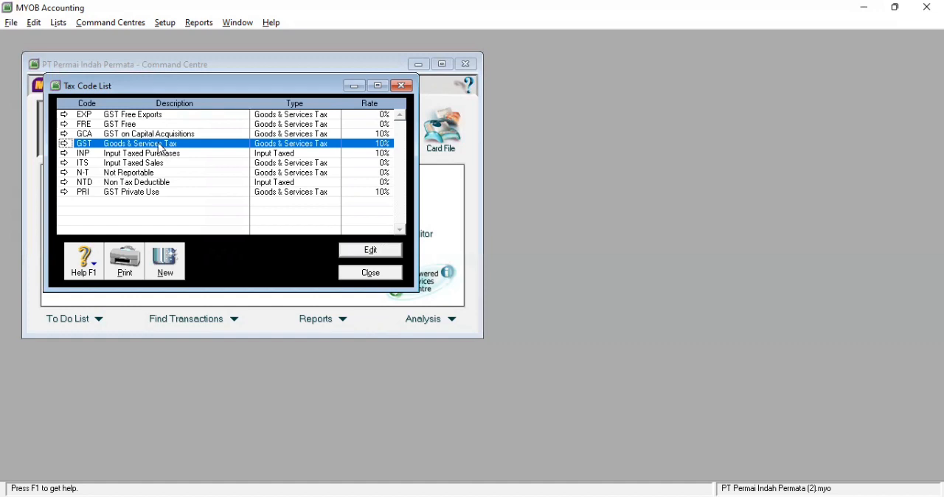
{"action": "double_click", "coordinate": [162, 144]}
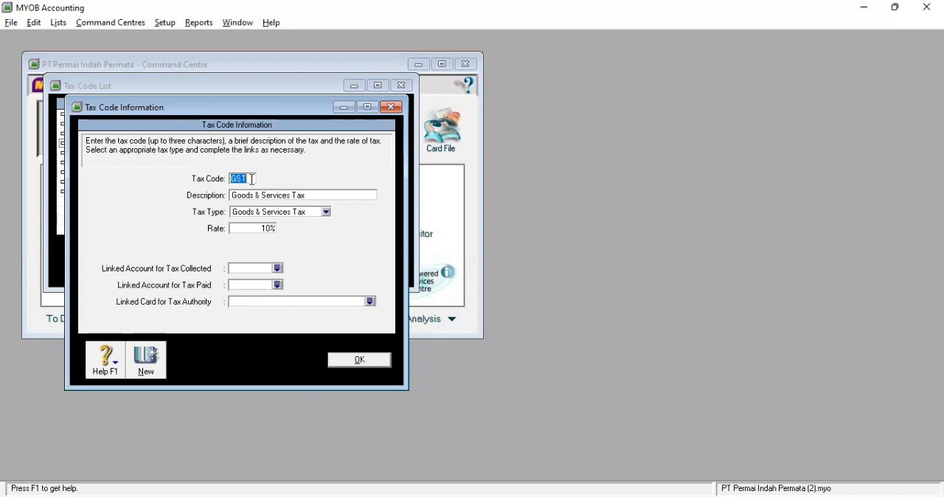
{"action": "type", "text": "VAT"}
{"action": "left_click", "coordinate": [305, 200]}
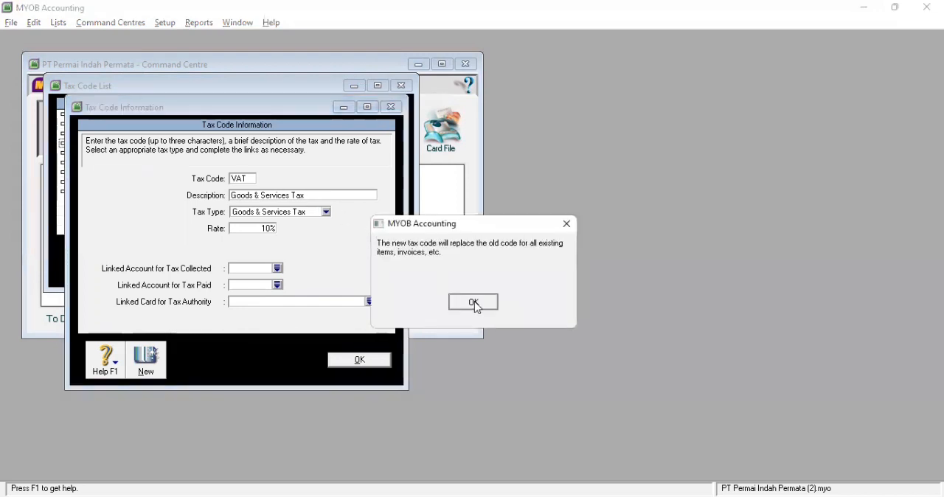
{"action": "left_click", "coordinate": [473, 303]}
Set the VAT tax code's description to Value Added Tax and its rate to 11%
{"action": "type", "text": "va"}
{"action": "key", "text": "BackSpace"}
{"action": "key", "text": "BackSpace"}
{"action": "type", "text": "Value Ad"}
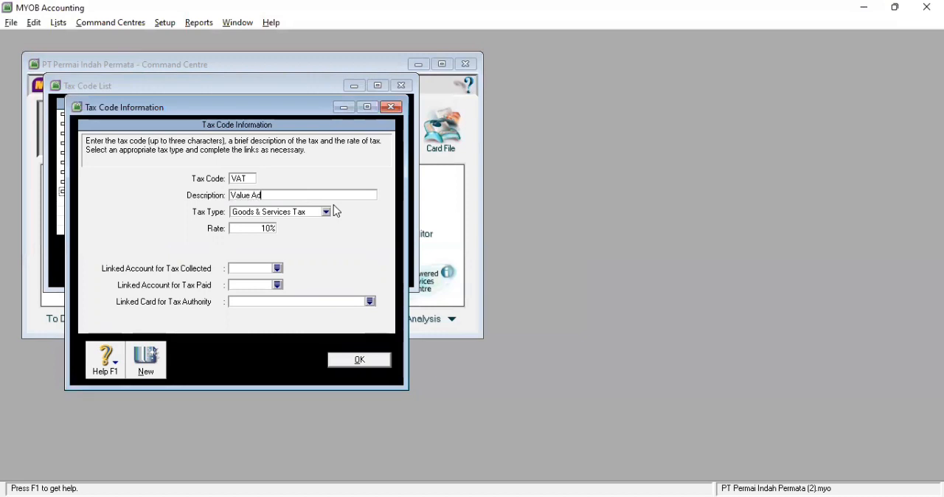
{"action": "type", "text": "ded Tax"}
{"action": "left_click", "coordinate": [270, 230]}
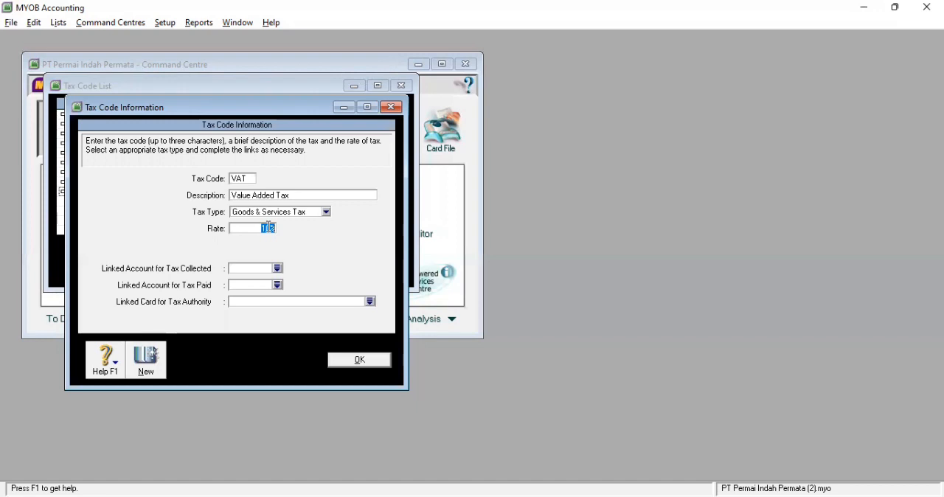
{"action": "type", "text": "11"}
Link 2-1104 VAT out as the VAT code's account for tax collected
{"action": "left_click", "coordinate": [277, 270]}
{"action": "left_click", "coordinate": [472, 302]}
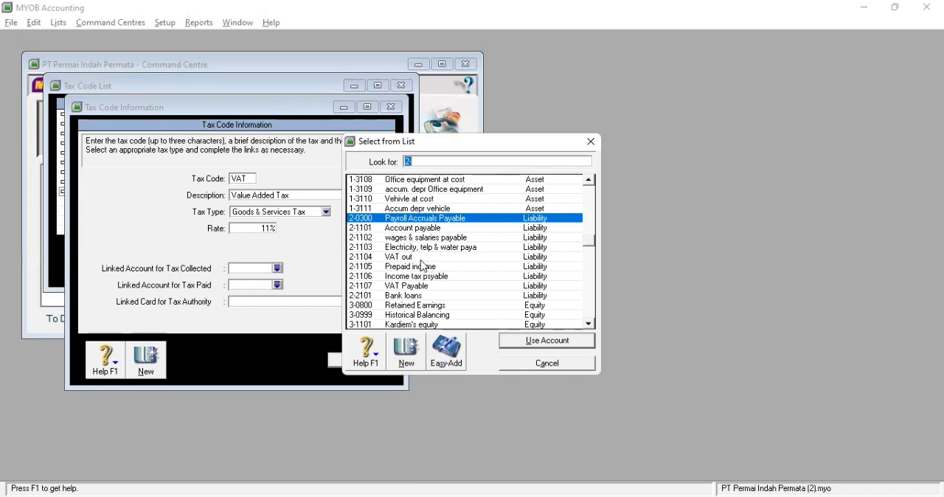
{"action": "left_click", "coordinate": [418, 258]}
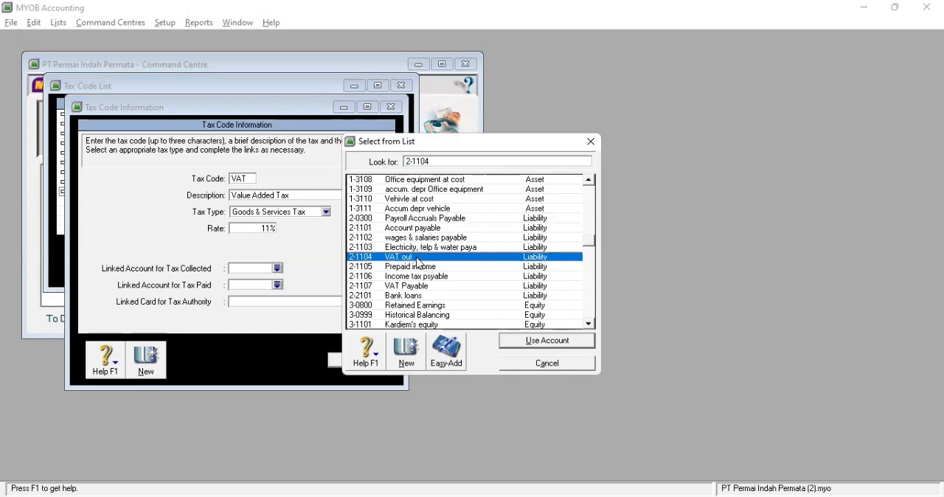
{"action": "double_click", "coordinate": [418, 258]}
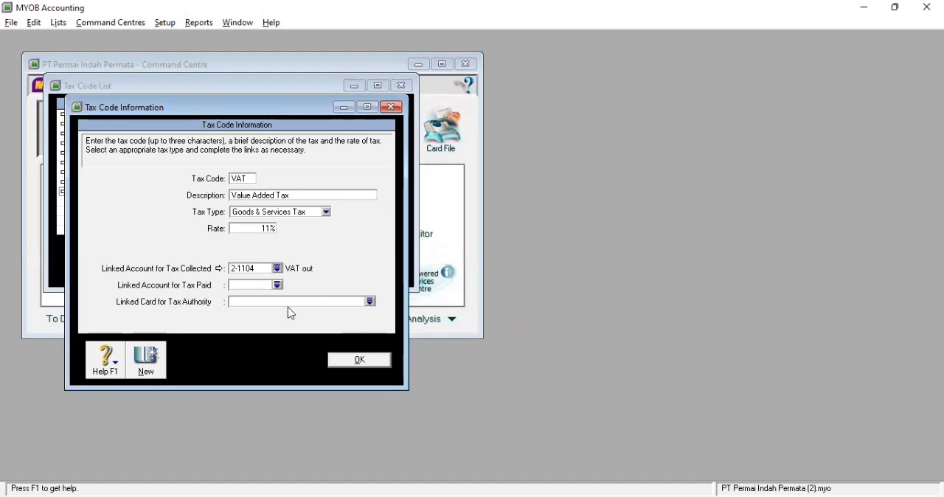
Link 1-1601 VAT In as the VAT code's account for tax paid and save the tax code
{"action": "left_click", "coordinate": [277, 285]}
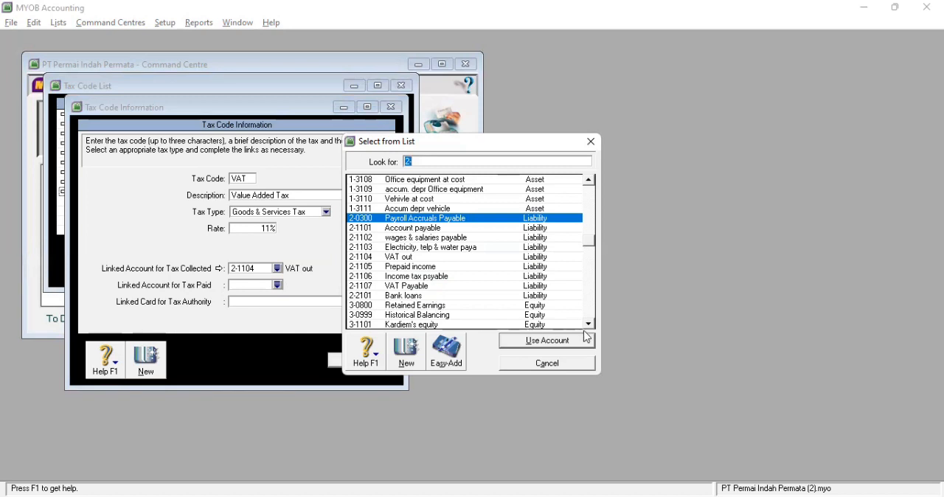
{"action": "left_click", "coordinate": [588, 324]}
{"action": "left_click", "coordinate": [589, 324]}
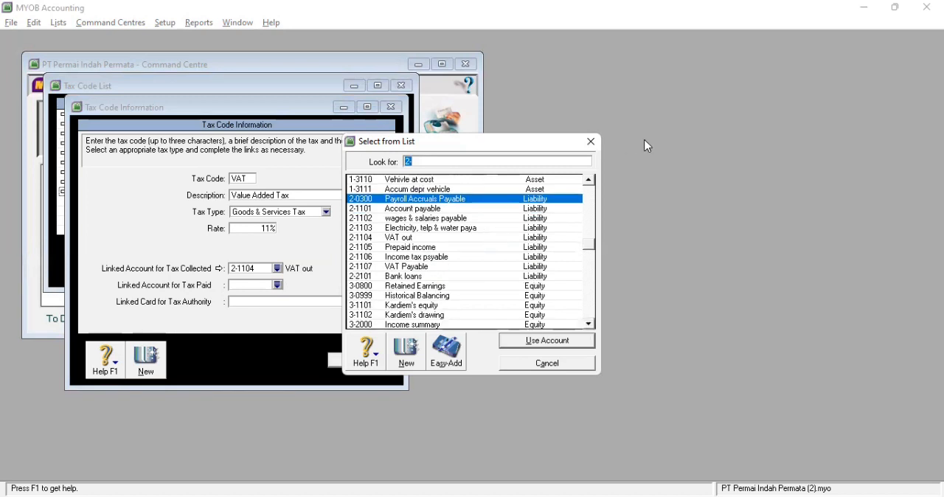
{"action": "type", "text": "1"}
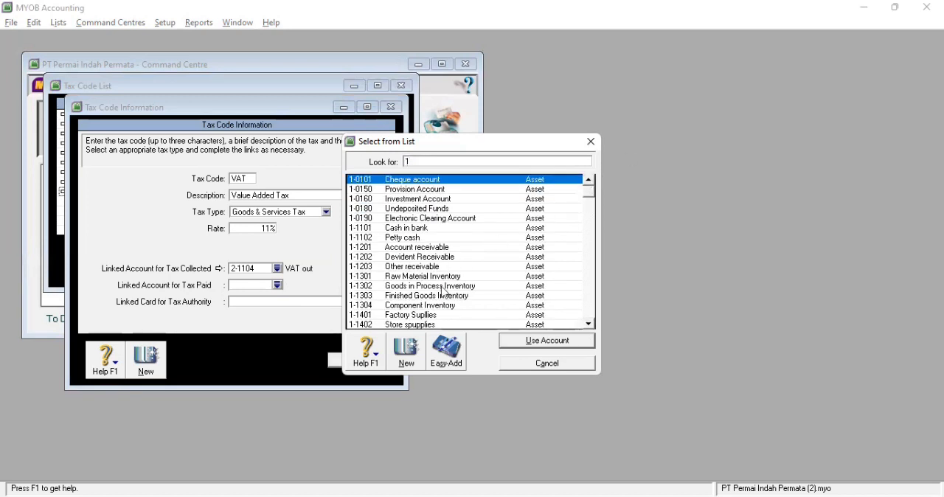
{"action": "left_click", "coordinate": [589, 324]}
{"action": "left_click", "coordinate": [589, 324]}
{"action": "left_click", "coordinate": [588, 324]}
{"action": "left_click", "coordinate": [588, 325]}
{"action": "left_click", "coordinate": [450, 315]}
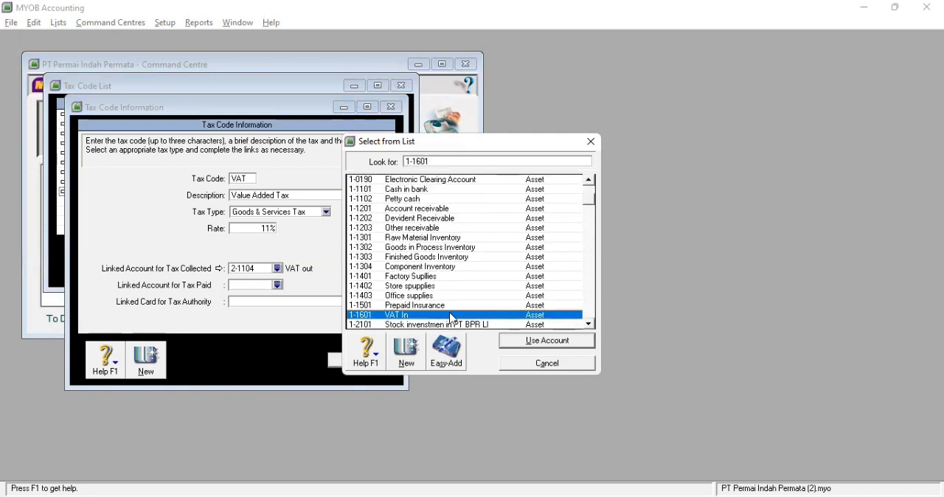
{"action": "double_click", "coordinate": [450, 315]}
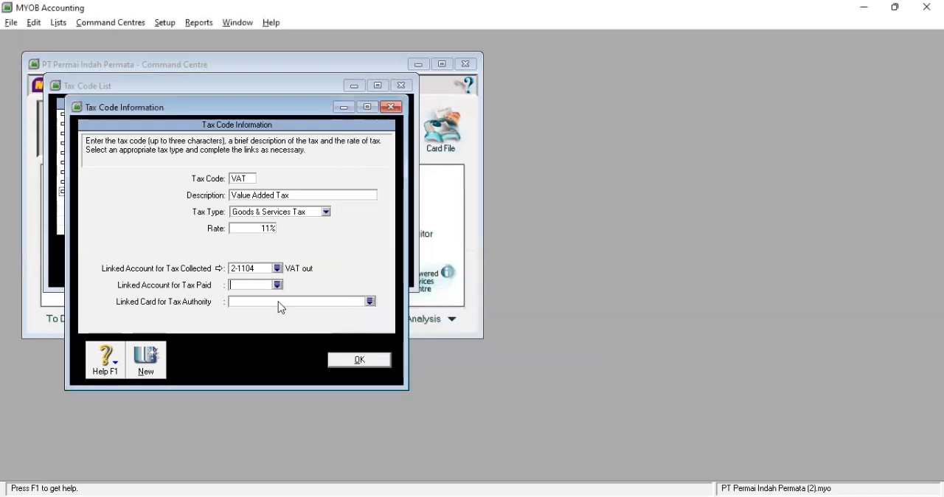
{"action": "left_click", "coordinate": [359, 360]}
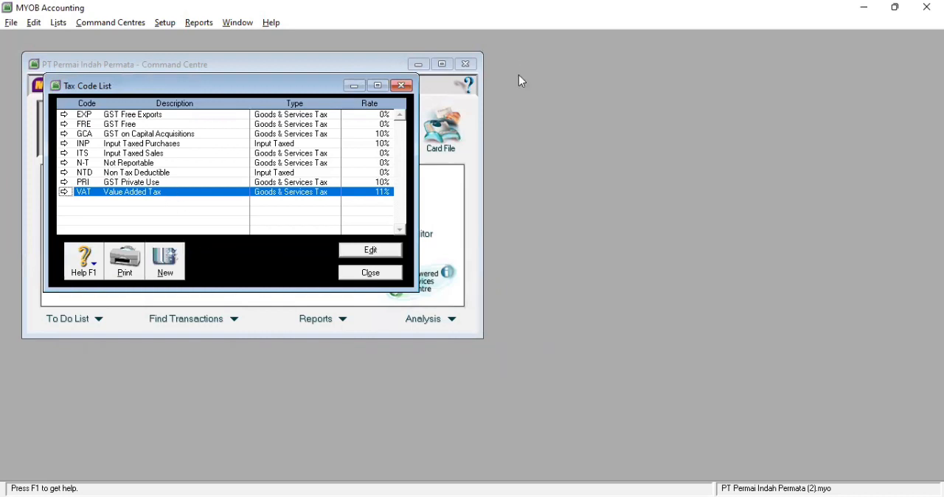
Delete the EXP GST Free Exports and FRE GST Free tax codes from the tax code list
{"action": "left_click", "coordinate": [131, 116]}
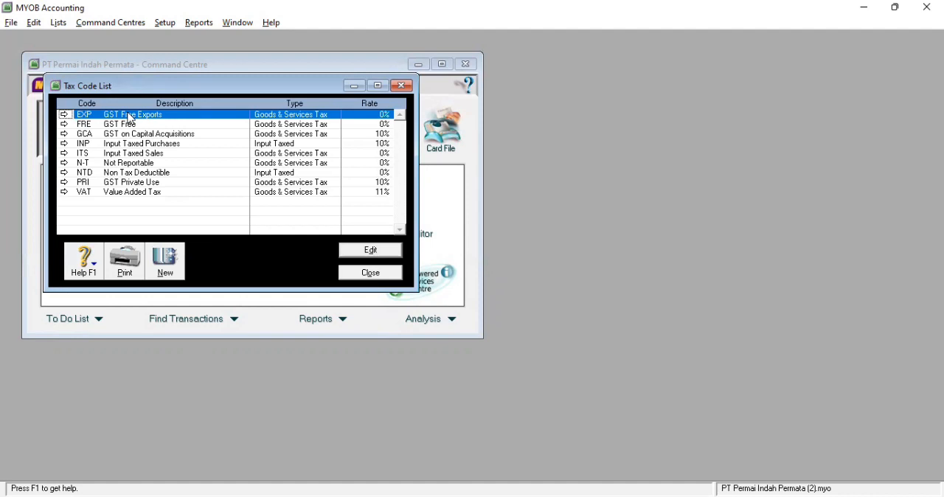
{"action": "right_click", "coordinate": [131, 117]}
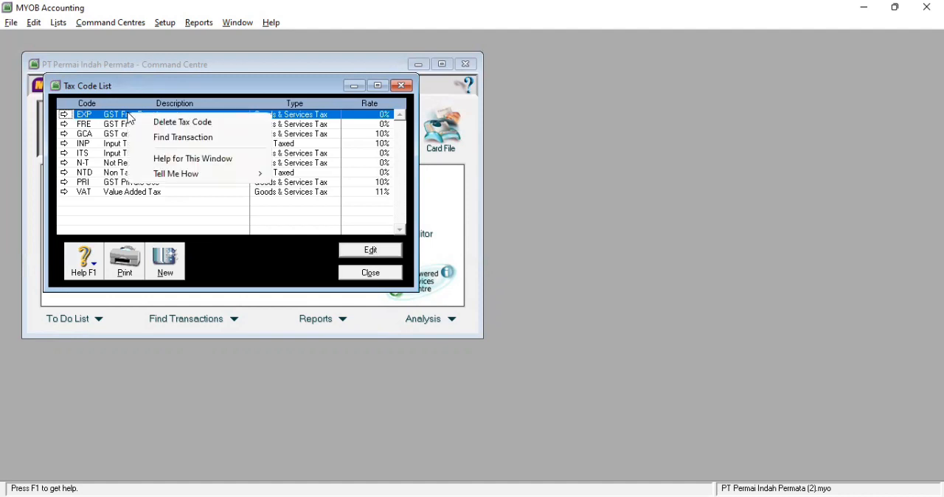
{"action": "left_click", "coordinate": [169, 124]}
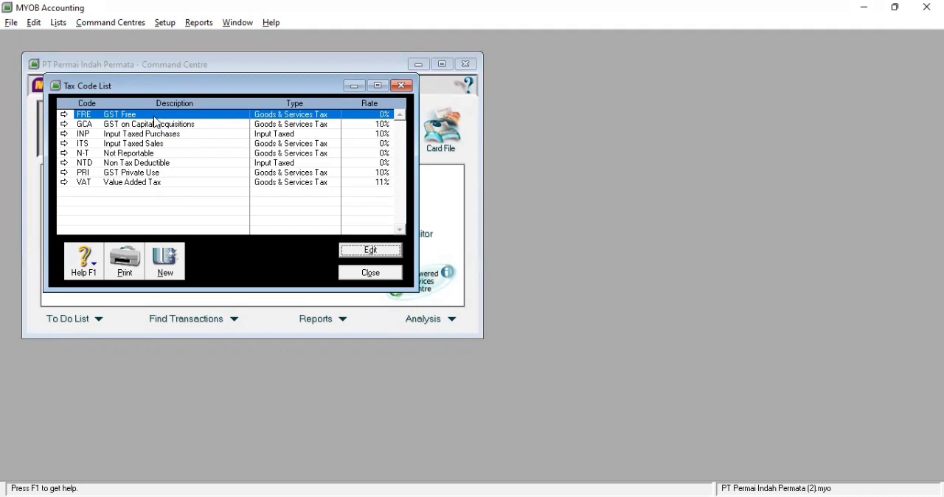
{"action": "right_click", "coordinate": [154, 117]}
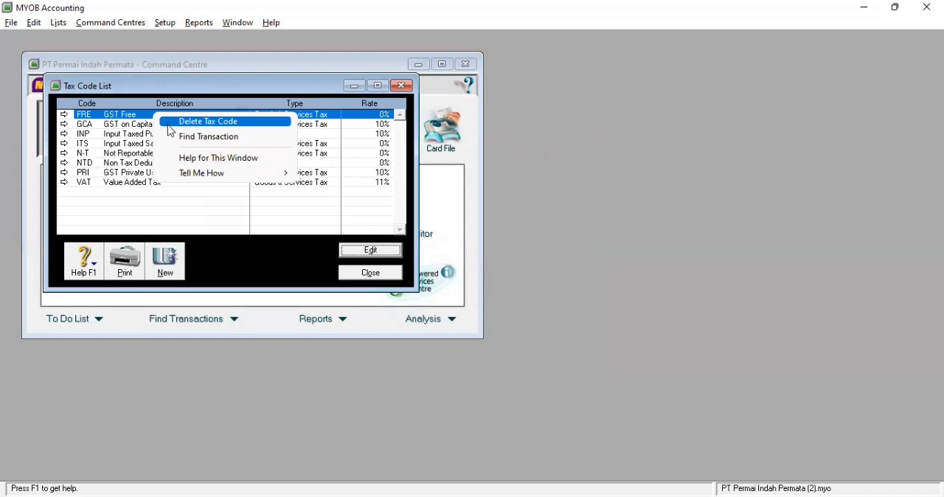
{"action": "left_click", "coordinate": [183, 124]}
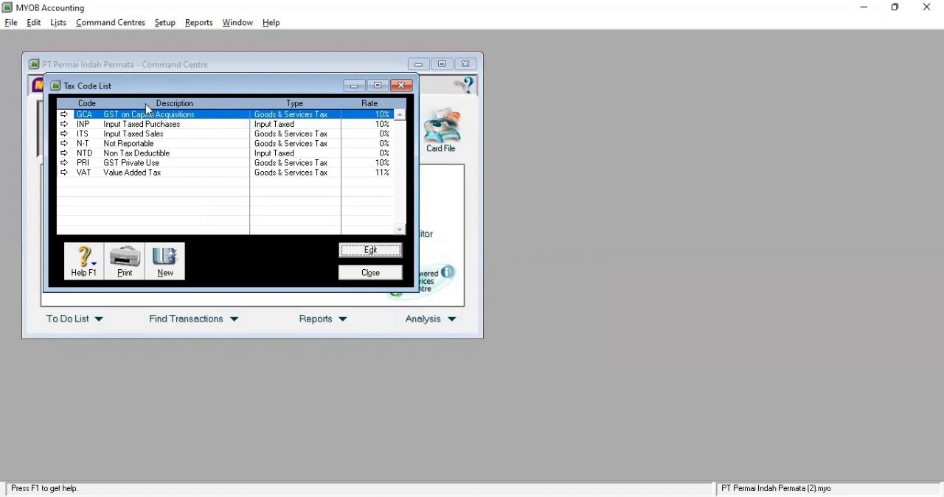
Delete the GCA GST on Capital Acquisitions and INP Input Taxed Purchases tax codes
{"action": "right_click", "coordinate": [154, 118]}
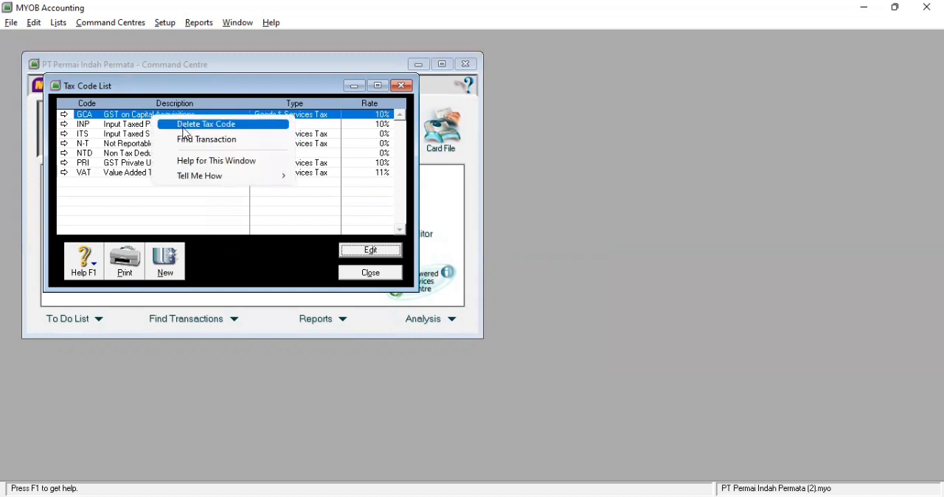
{"action": "left_click", "coordinate": [183, 126]}
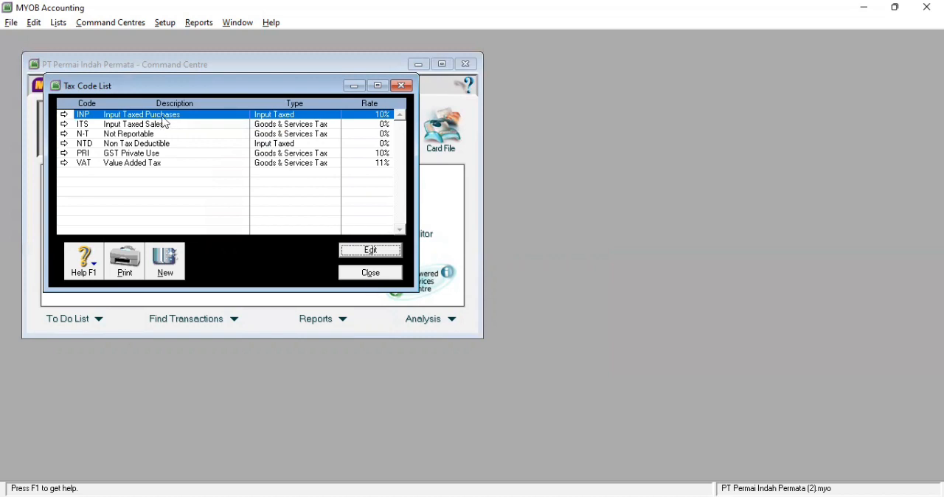
{"action": "right_click", "coordinate": [163, 118]}
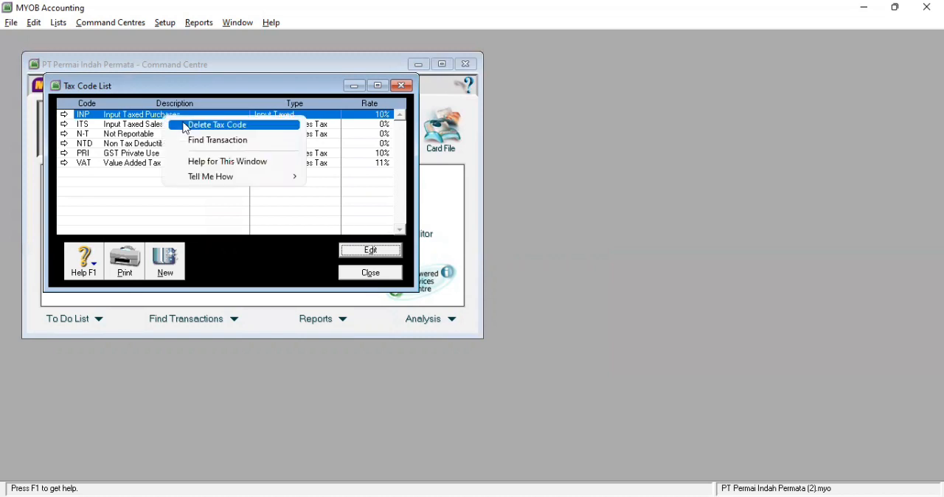
{"action": "left_click", "coordinate": [182, 123]}
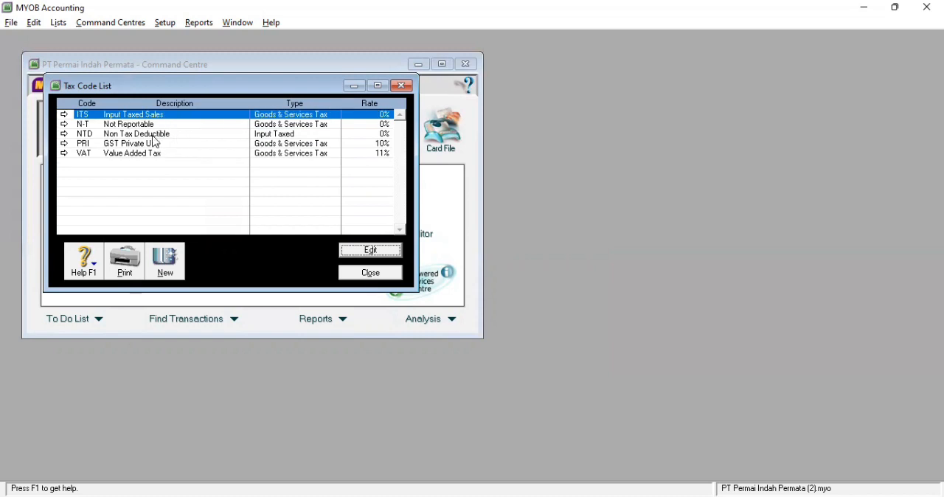
Delete the NTD Non Tax Deductible and ITS Input Taxed Sales tax codes
{"action": "right_click", "coordinate": [157, 137]}
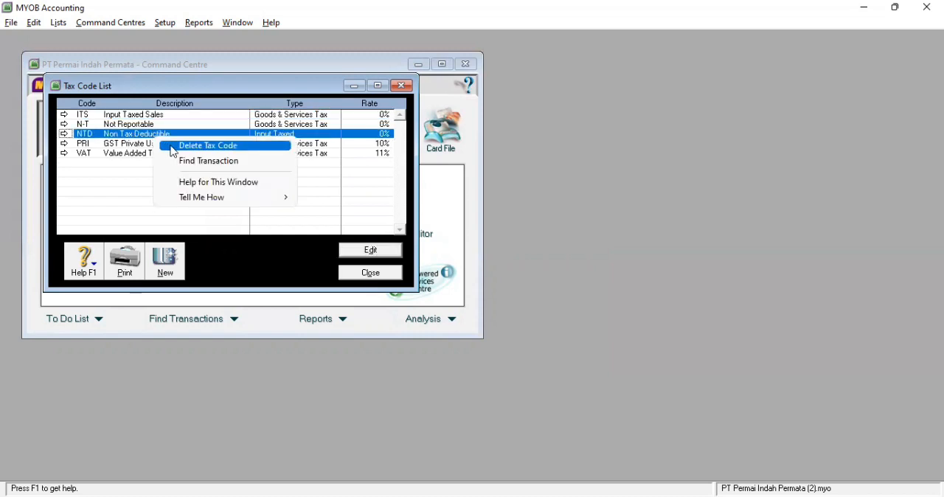
{"action": "left_click", "coordinate": [174, 150]}
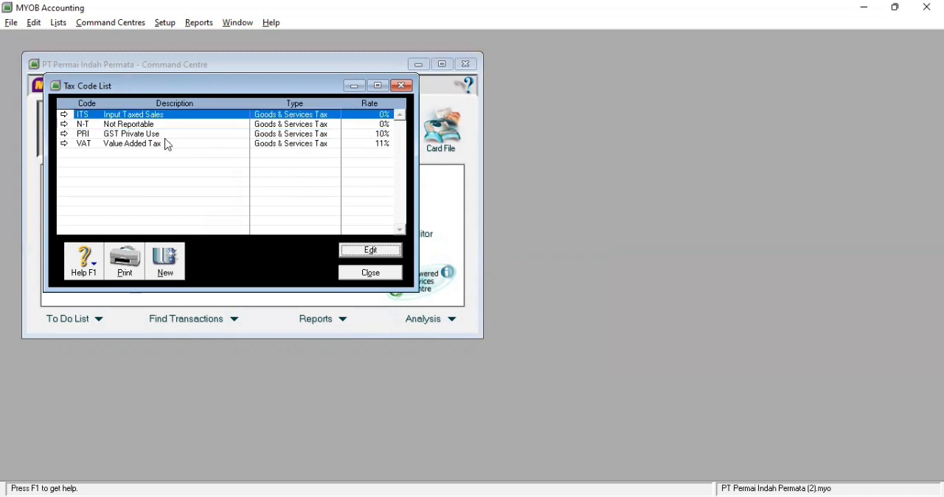
{"action": "right_click", "coordinate": [157, 120]}
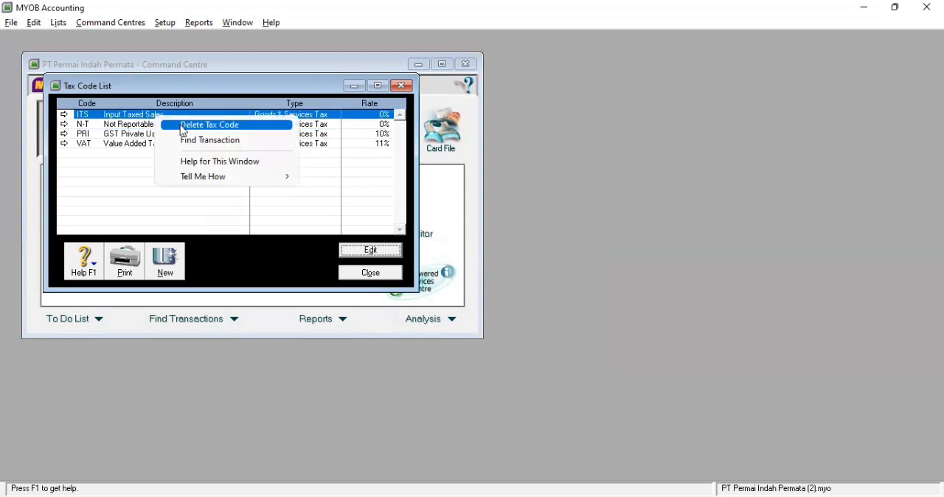
{"action": "left_click", "coordinate": [182, 126]}
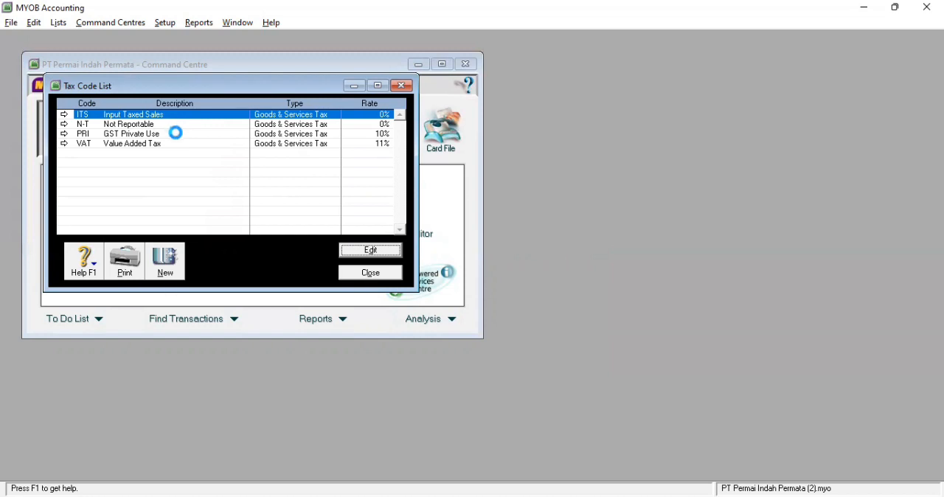
Delete the PRI GST Private Use tax code from the tax code list
{"action": "left_click", "coordinate": [165, 125]}
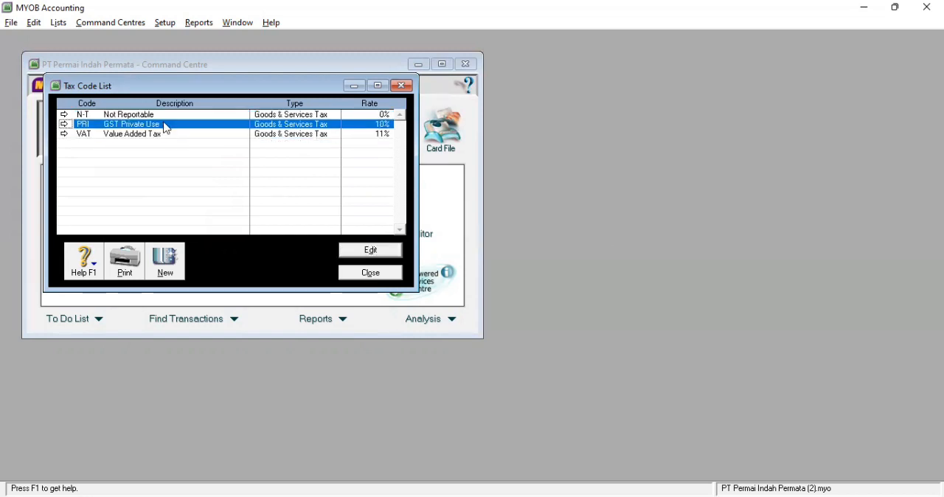
{"action": "right_click", "coordinate": [167, 128]}
{"action": "left_click", "coordinate": [200, 130]}
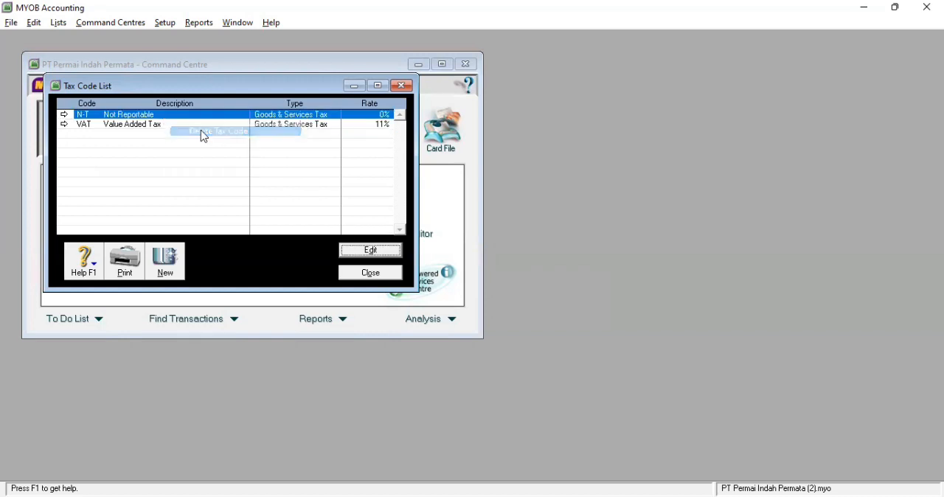